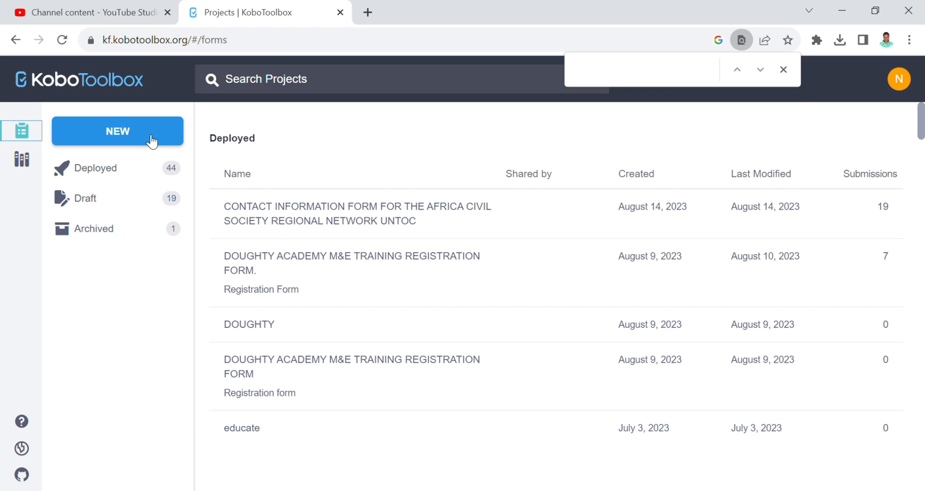
# - Create a new project using the Build from scratch option
pyautogui.click(151, 140)
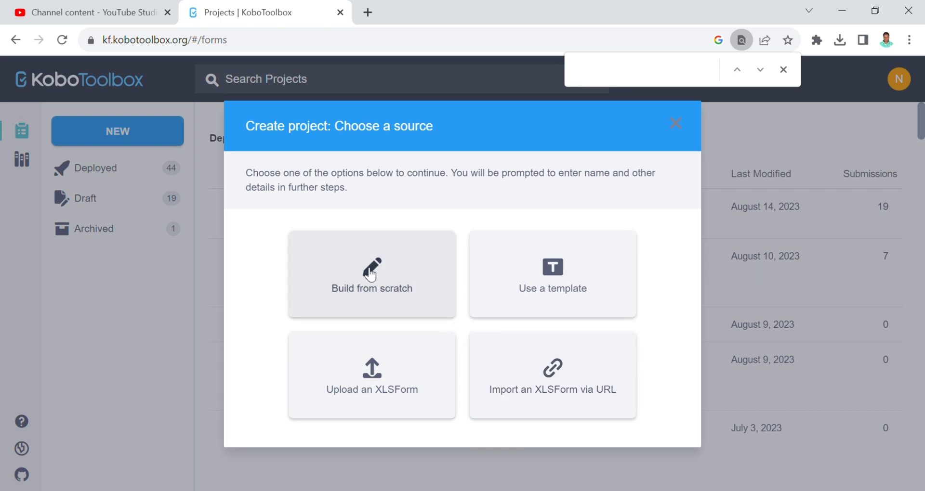
pyautogui.click(386, 275)
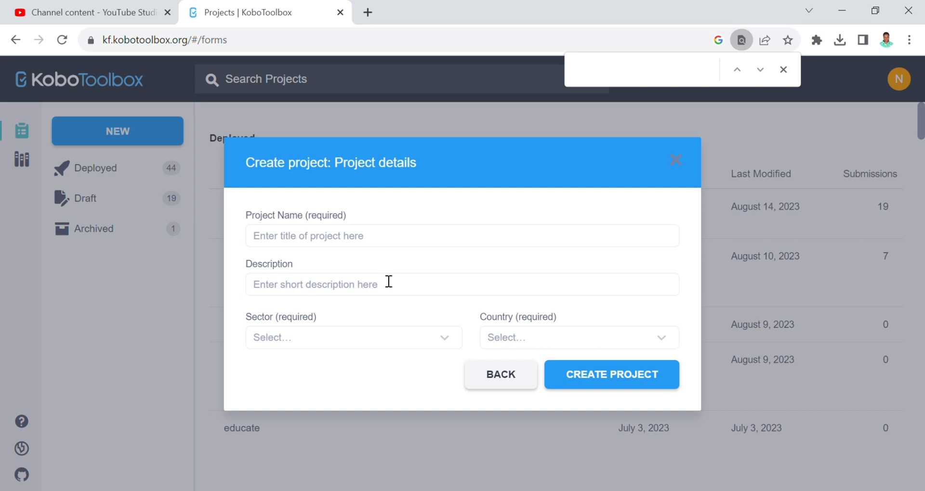
# - Enter 'TRACER STUDY FOR XYZ' as the project name and a description about following up former XYZ project beneficiaries
pyautogui.click(390, 247)
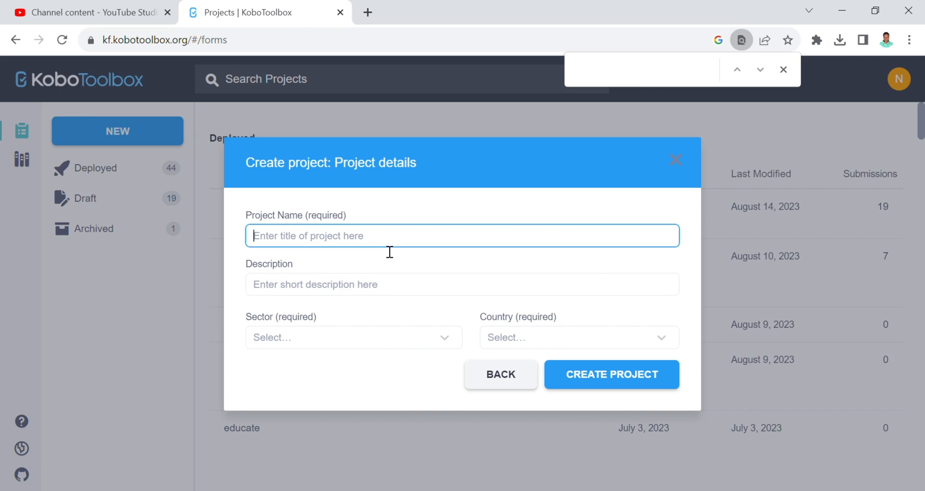
pyautogui.write('TRACER')
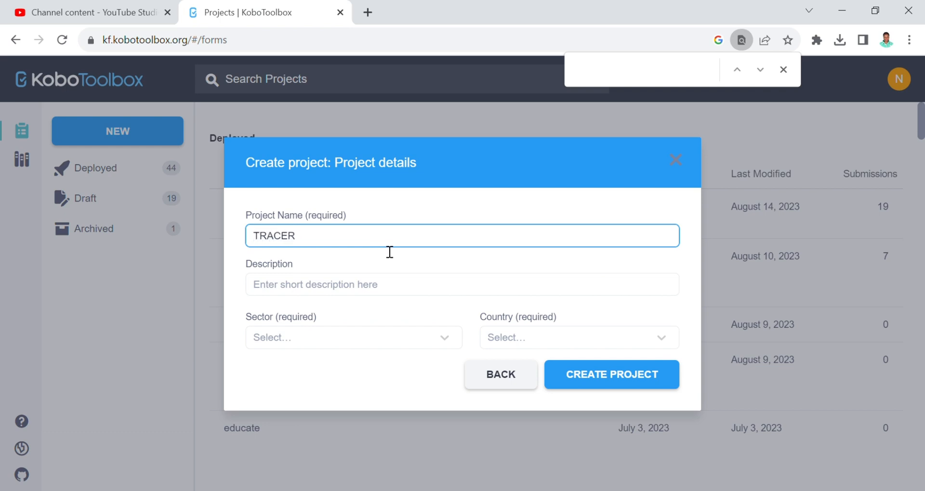
pyautogui.write(' STUDY FOR XYZ PROJECT')
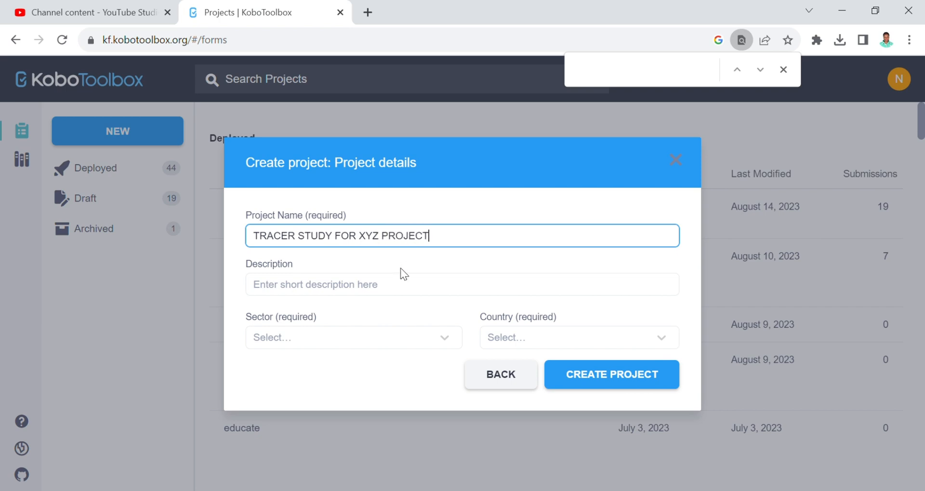
pyautogui.click(374, 289)
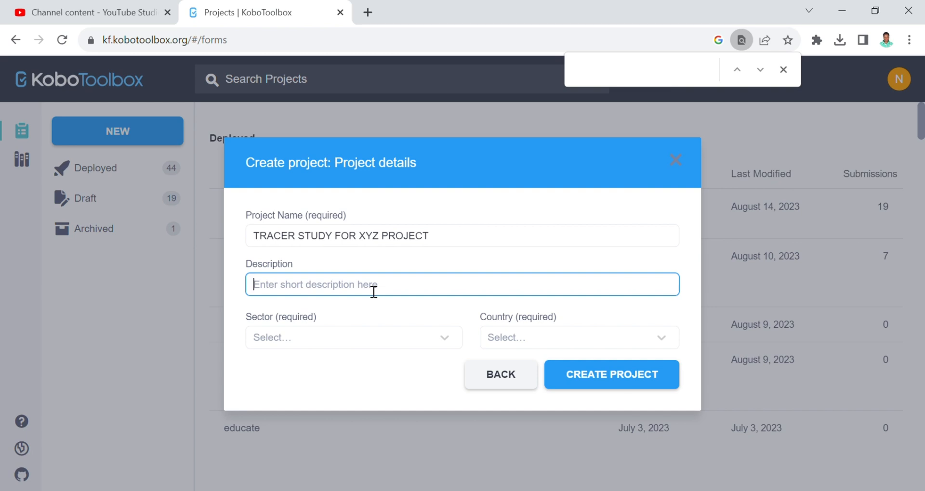
pyautogui.write('T')
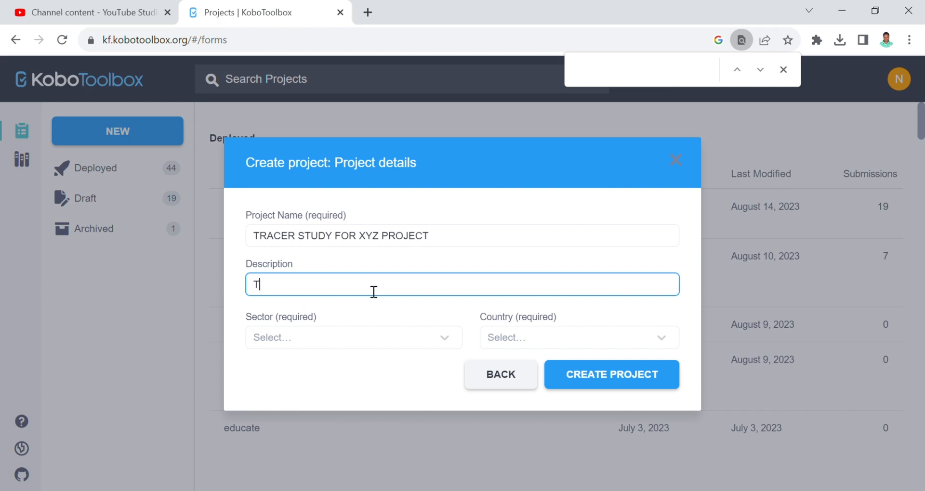
pyautogui.write('his a survey aimed at of')
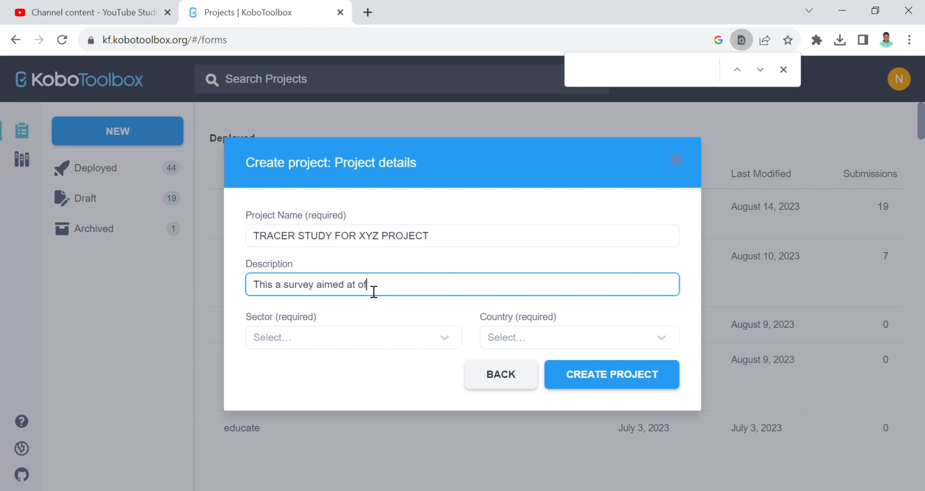
pyautogui.press('BackSpace')
pyautogui.press('BackSpace')
pyautogui.write('following up former project ')
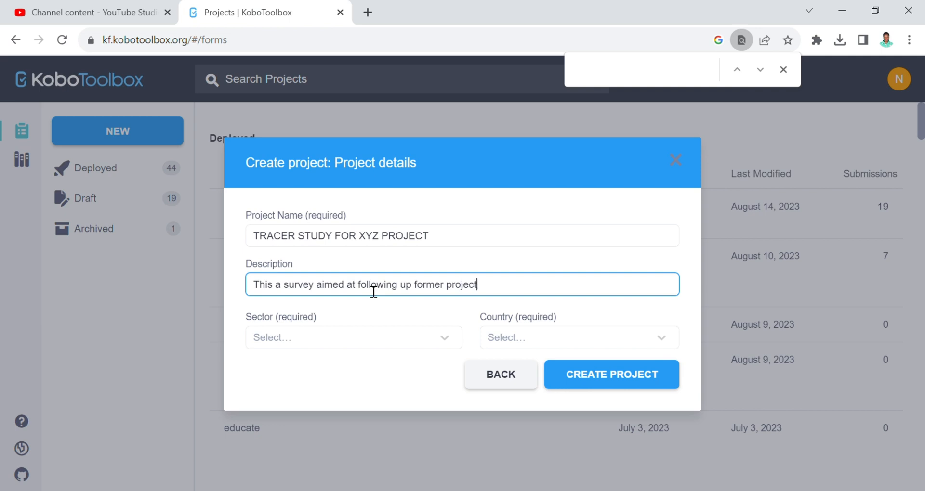
pyautogui.write('beneficairies of the XY')
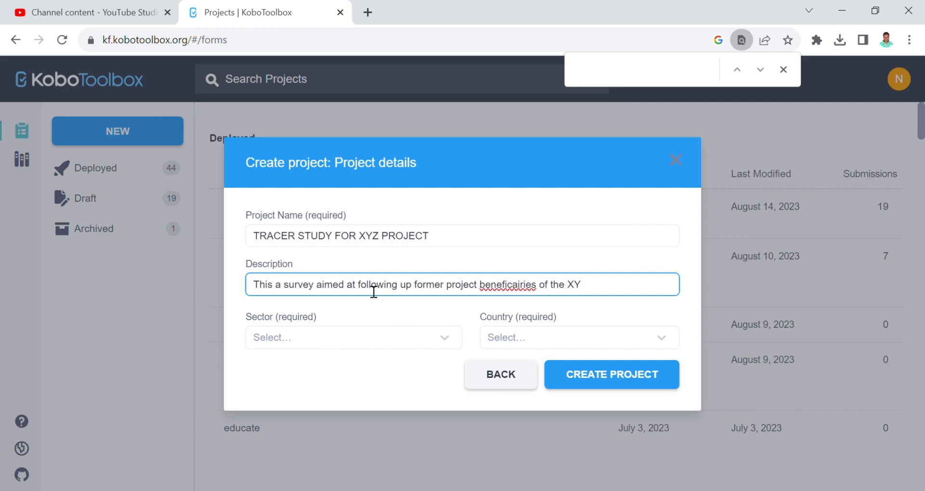
pyautogui.write('Z project')
pyautogui.doubleClick(504, 287)
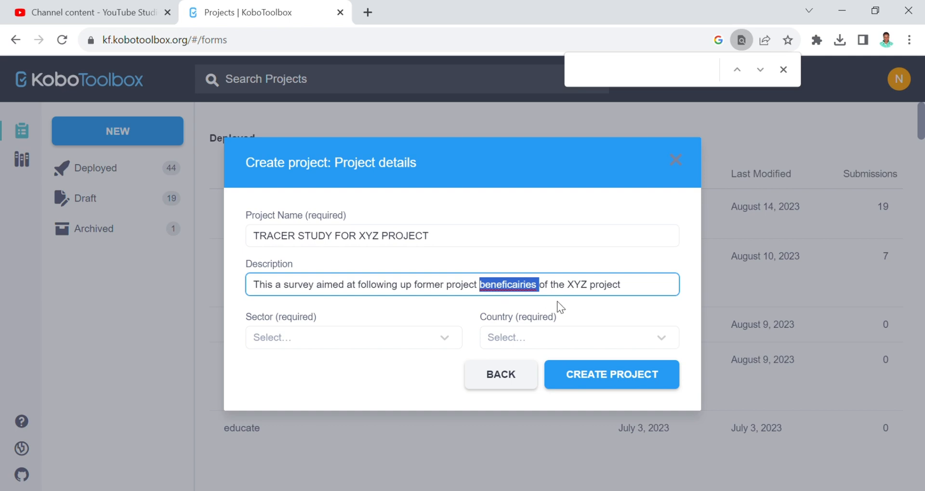
# - Set the sector to Health Services / Public Health and the country to Uganda
pyautogui.click(371, 346)
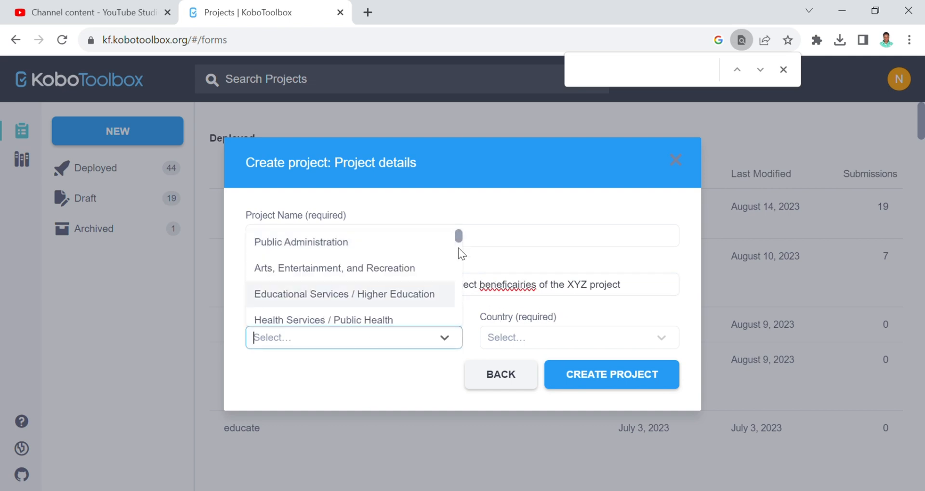
pyautogui.moveTo(458, 235); pyautogui.dragTo(459, 248)
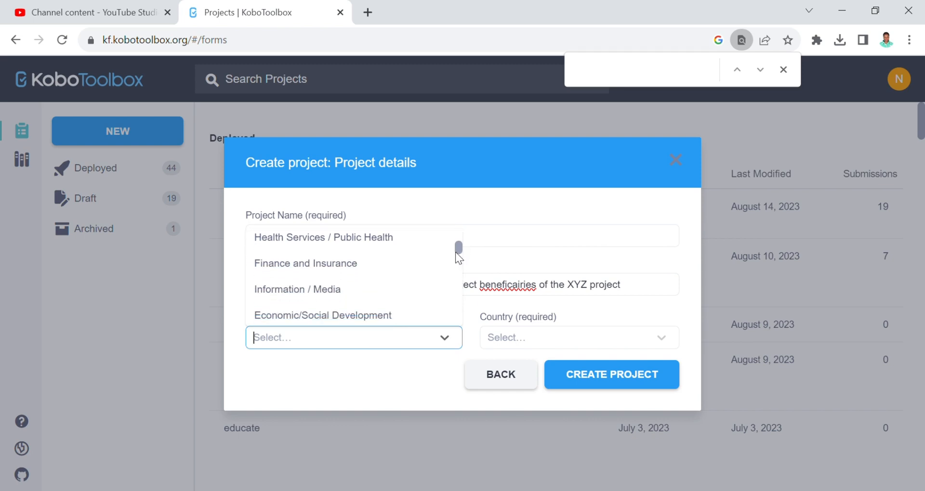
pyautogui.moveTo(458, 248)
pyautogui.mouseDown()
pyautogui.moveTo(456, 230)
pyautogui.moveTo(458, 248)
pyautogui.mouseUp()
pyautogui.click(405, 265)
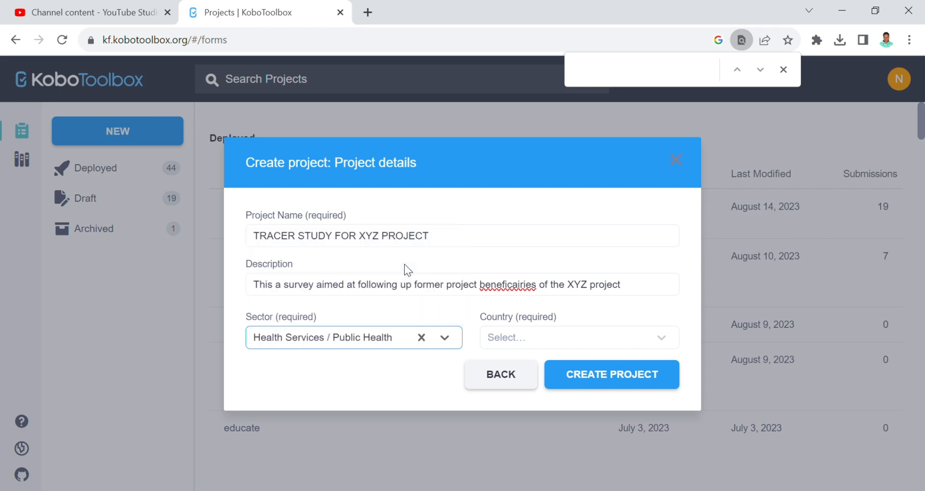
pyautogui.click(542, 341)
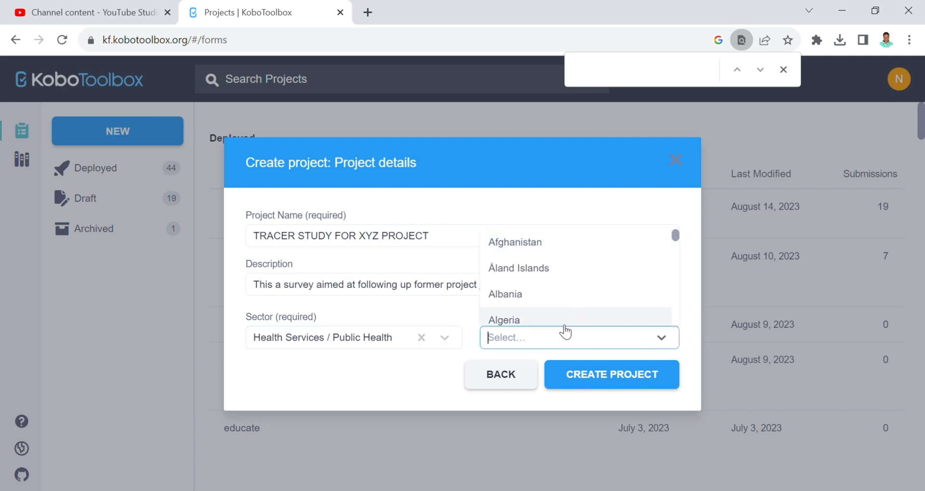
pyautogui.write('Uga')
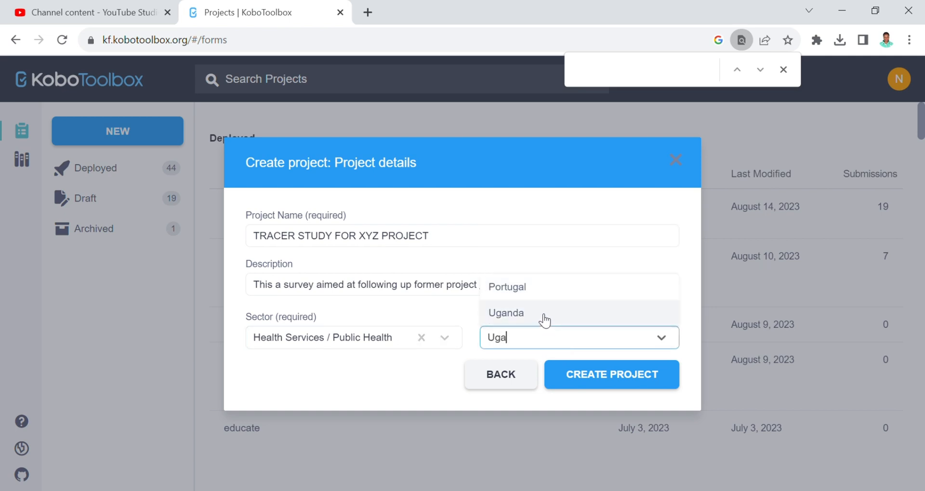
pyautogui.click(545, 314)
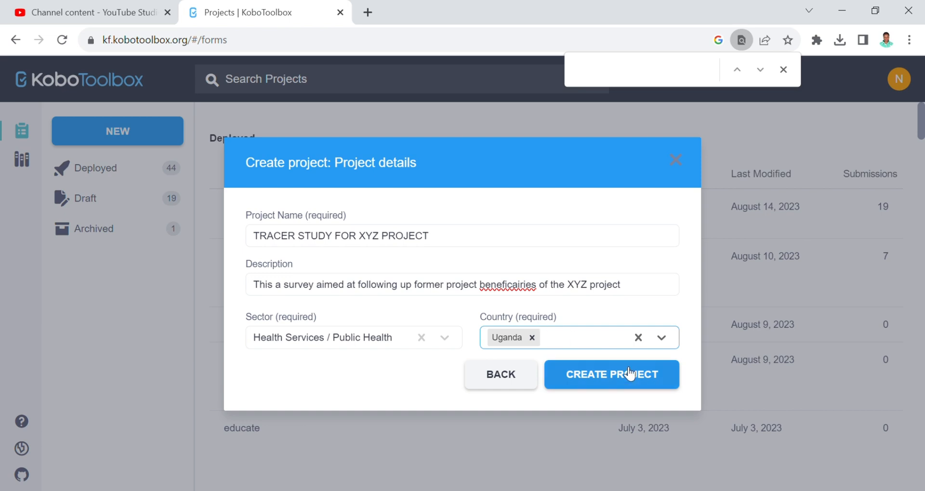
# - Correct the misspelled word 'beneficiaries' in the description
pyautogui.click(515, 291)
pyautogui.write('a')
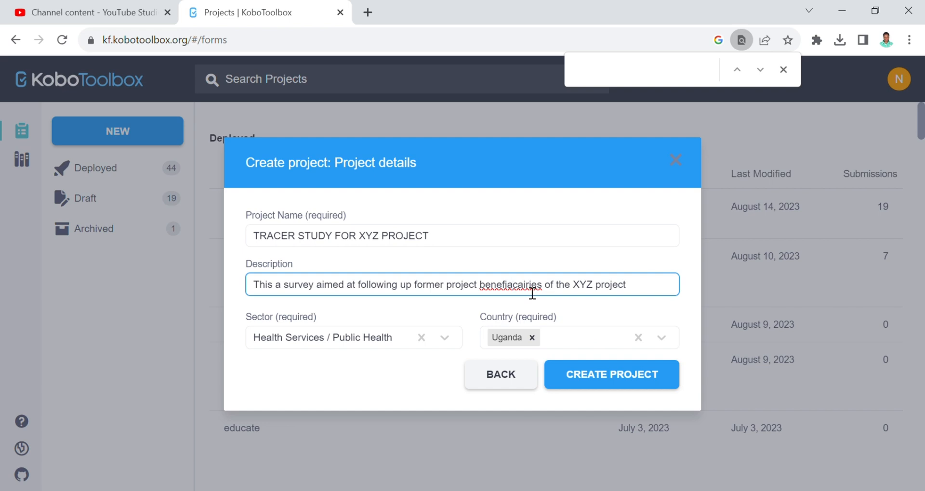
pyautogui.press('Right')
pyautogui.press('Right')
pyautogui.press('BackSpace')
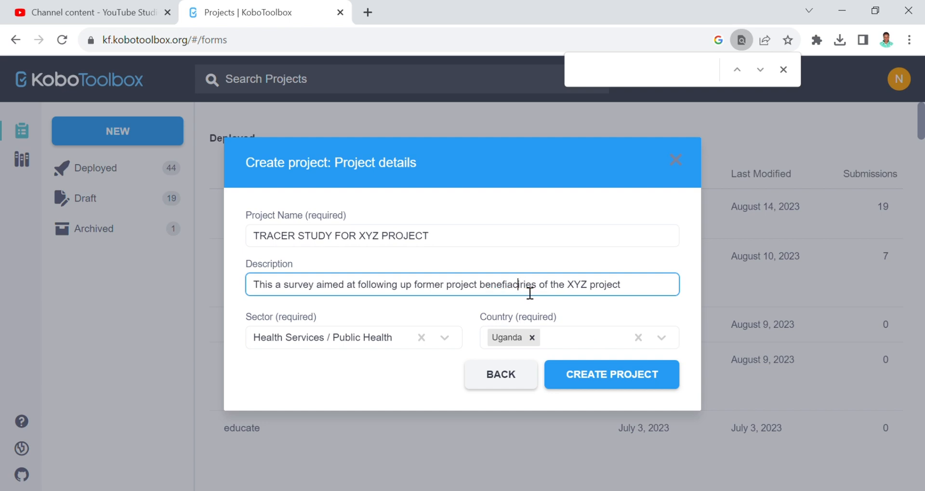
pyautogui.press('Right')
pyautogui.write('a')
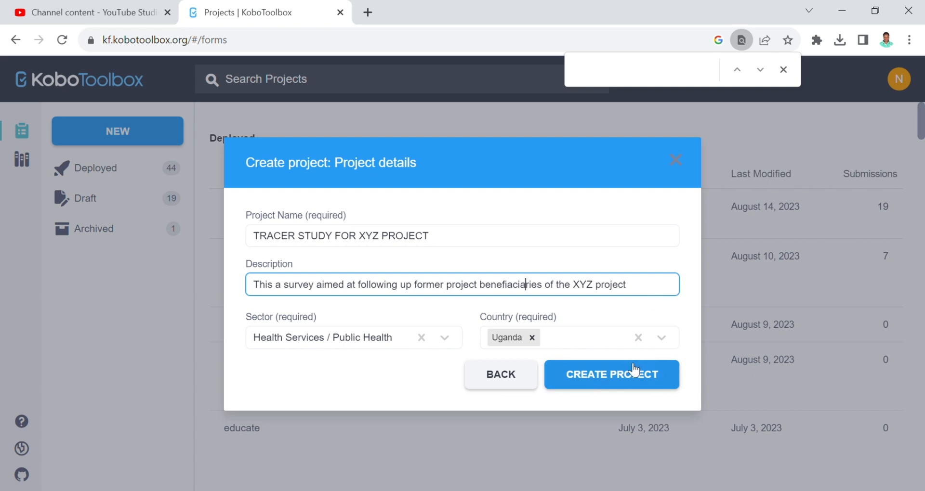
# - Create the project and enter the first question, 'ID Number of the beneficiary'
pyautogui.click(611, 384)
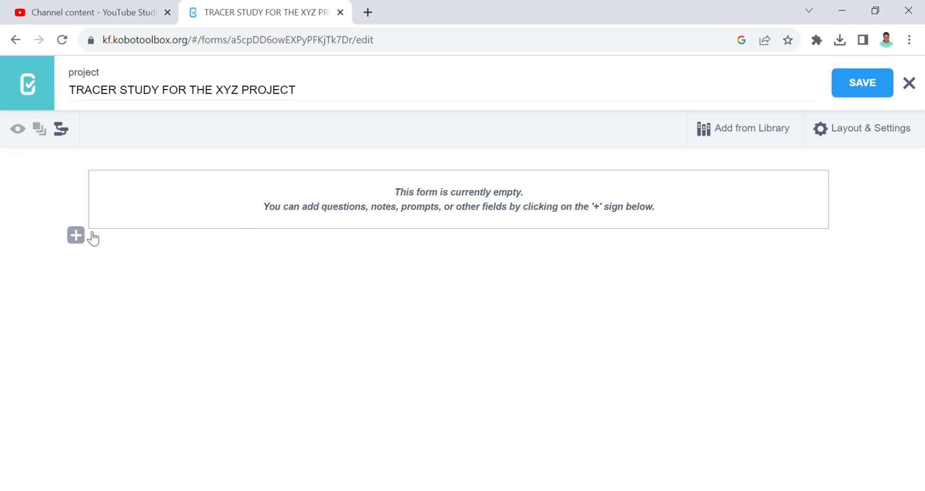
pyautogui.click(76, 235)
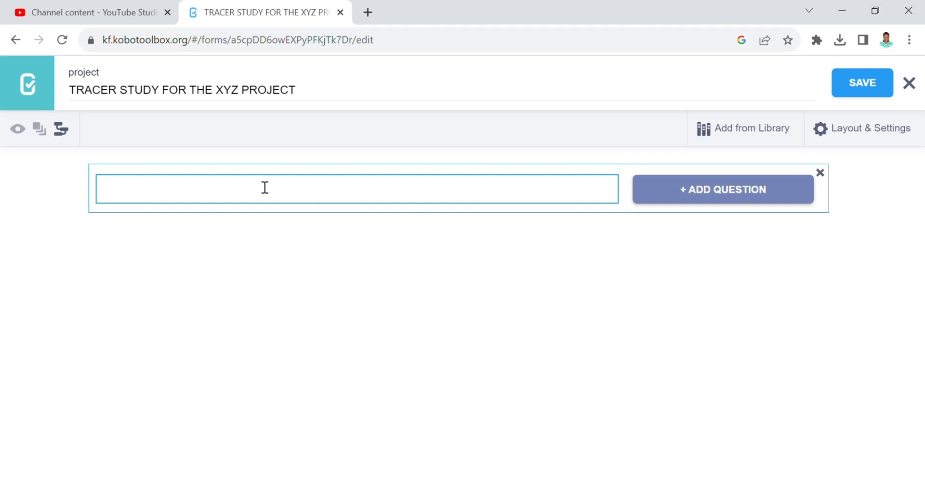
pyautogui.write('D')
pyautogui.press('BackSpace')
pyautogui.write('ID Number of the ')
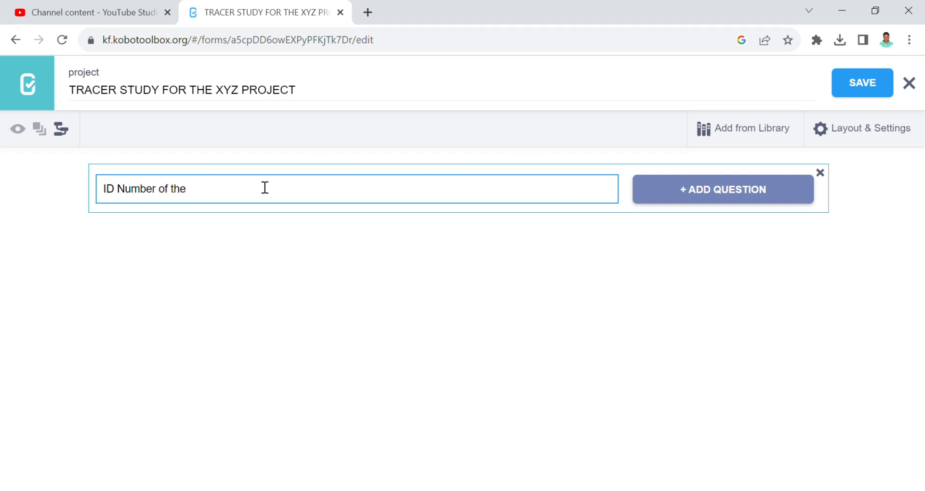
pyautogui.write('beneficiary')
pyautogui.click(701, 190)
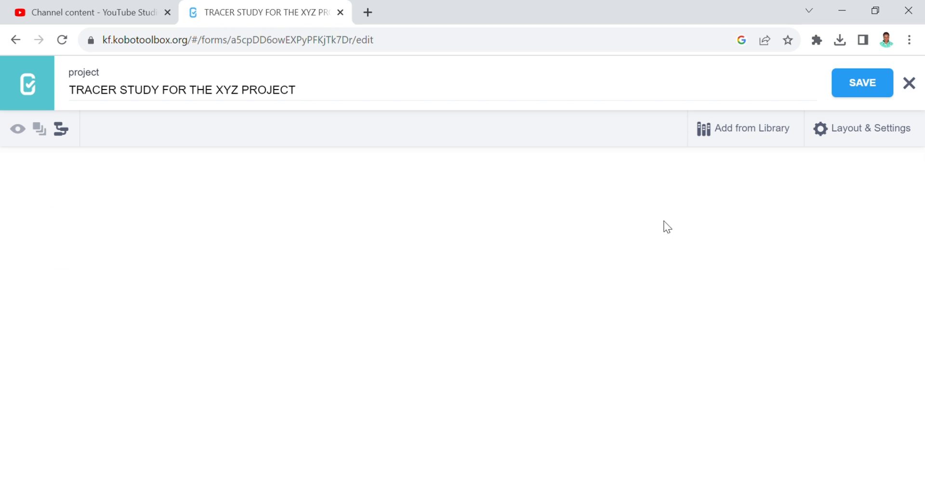
# - Make question 1 a Number question labelled '1. ID Number of the beneficiary'
pyautogui.click(665, 226)
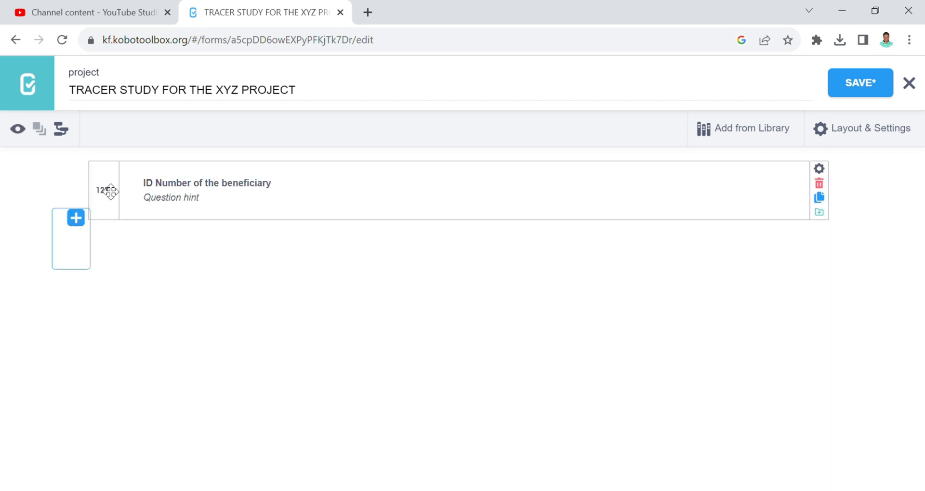
pyautogui.click(76, 218)
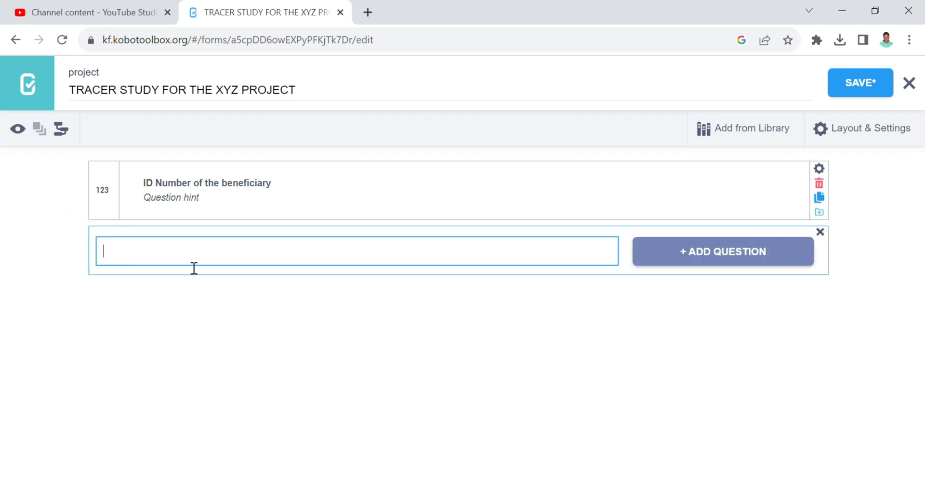
pyautogui.click(147, 185)
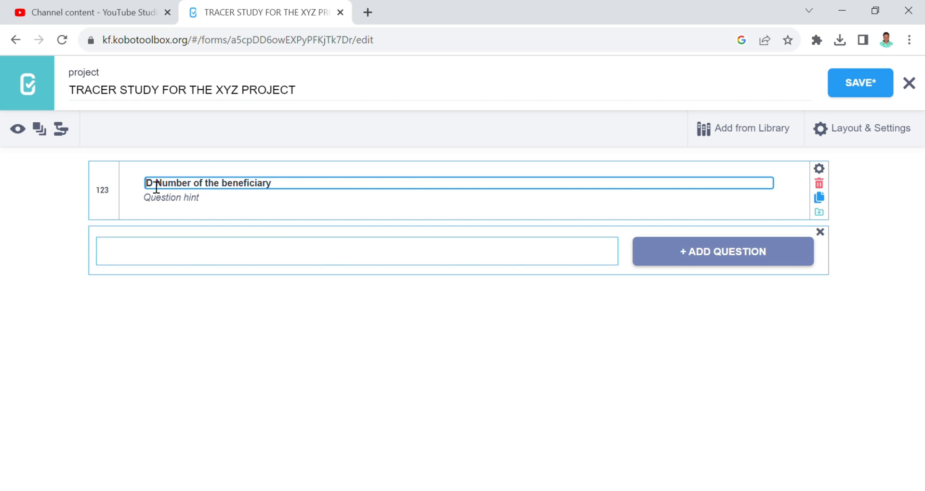
pyautogui.write('1.')
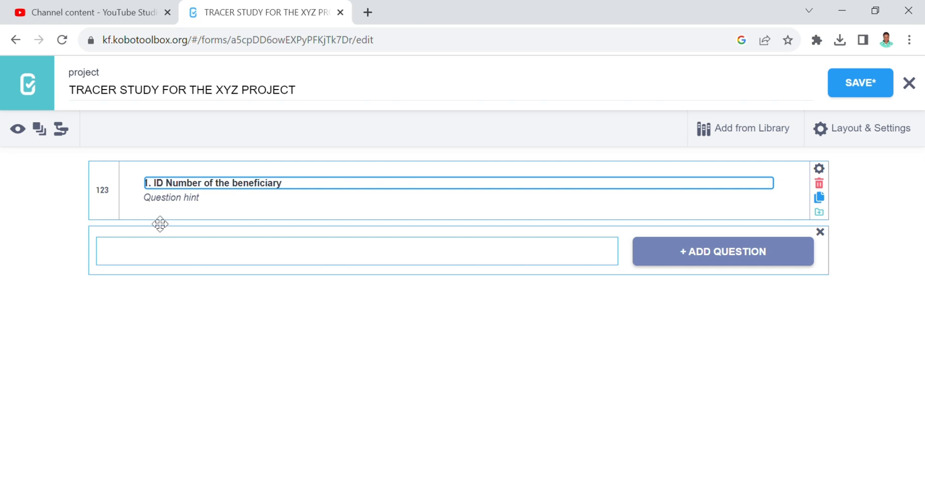
# - Enter '2. Date of the follow up?' as the second question's label
pyautogui.click(137, 250)
pyautogui.write('2.')
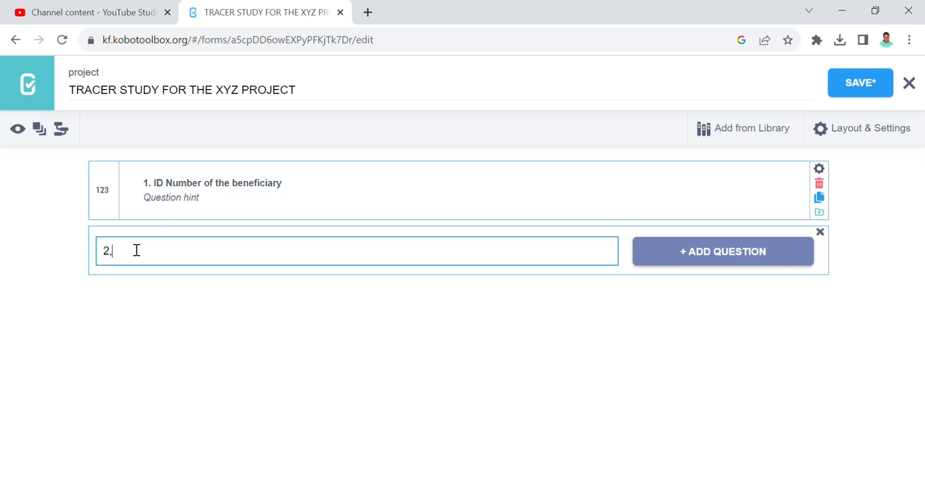
pyautogui.write('.')
pyautogui.write('Date of the follow up')
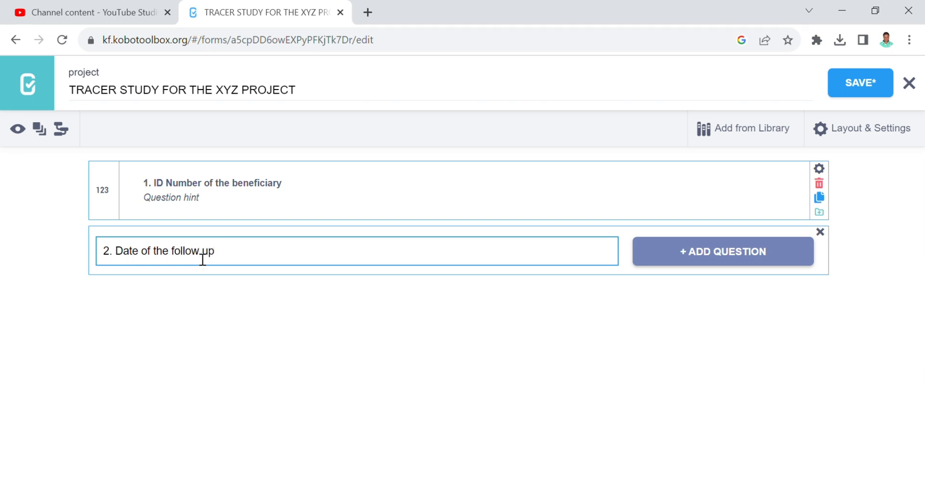
pyautogui.write('?')
# - Enter 'Please indicate the Case file number of the beneficiary' as question 1's hint
pyautogui.click(297, 187)
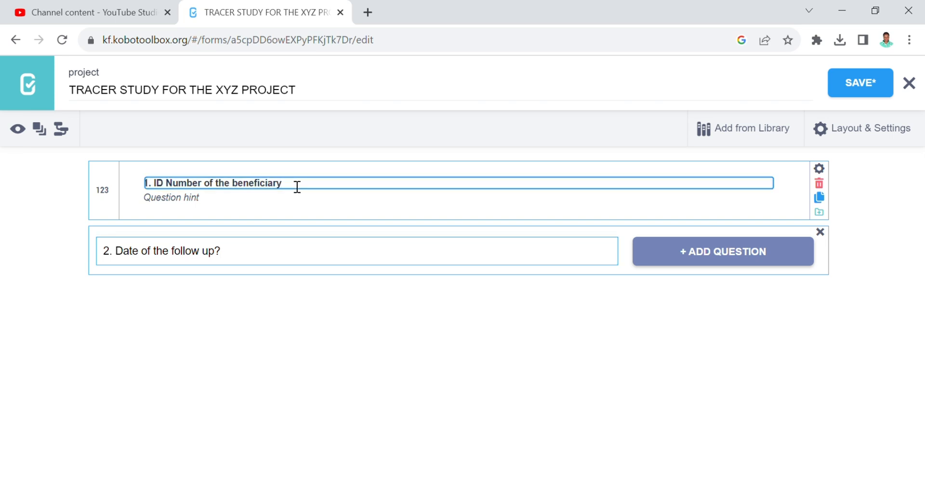
pyautogui.write('?')
pyautogui.click(191, 207)
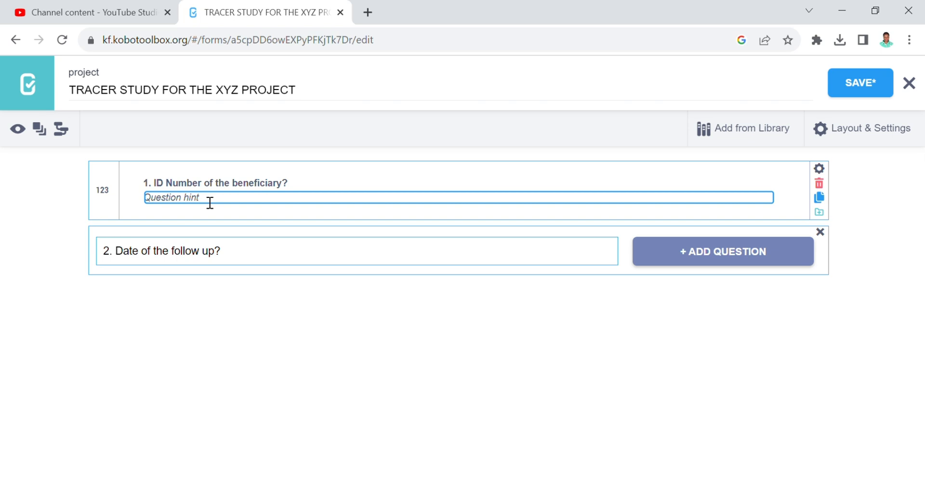
pyautogui.write('Please indicate the numb')
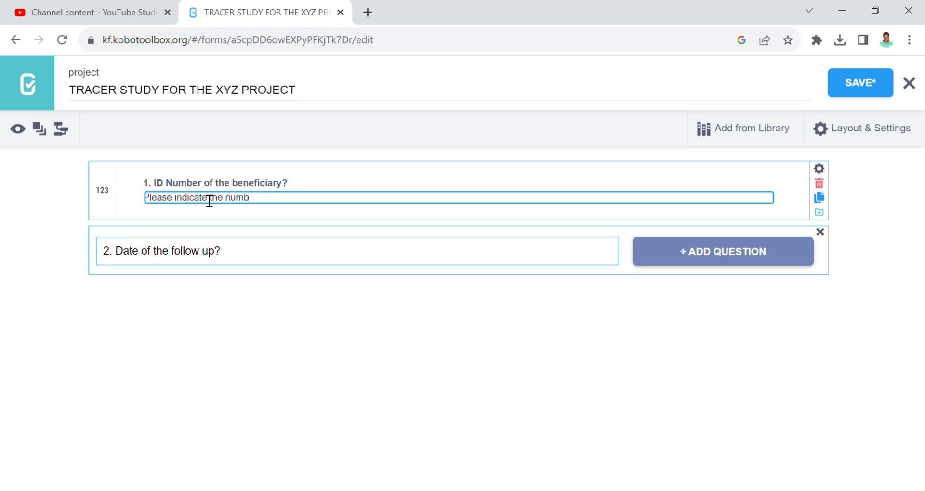
pyautogui.write('er of the beneficiary')
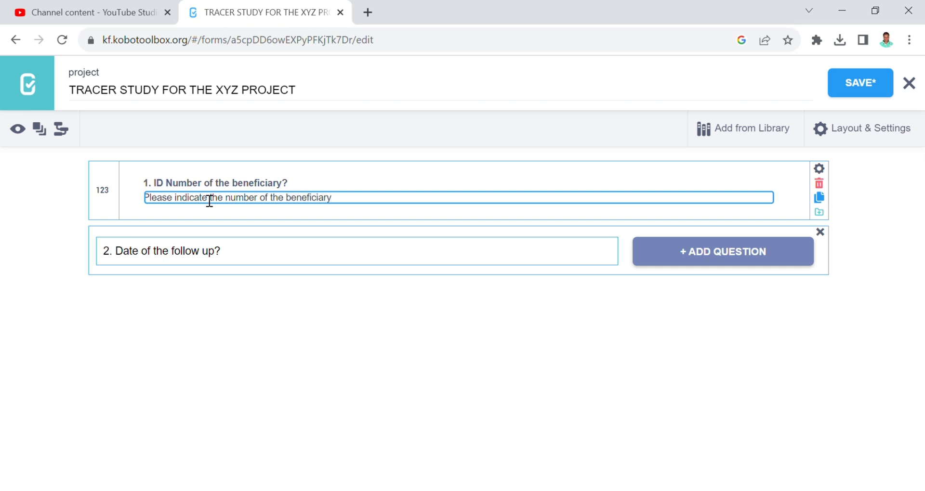
pyautogui.click(234, 204)
pyautogui.write('Case fi')
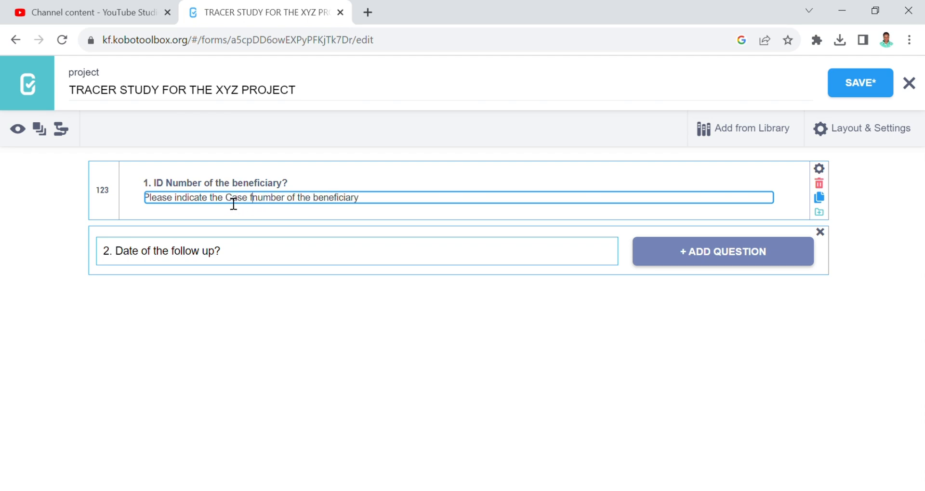
pyautogui.write('le')
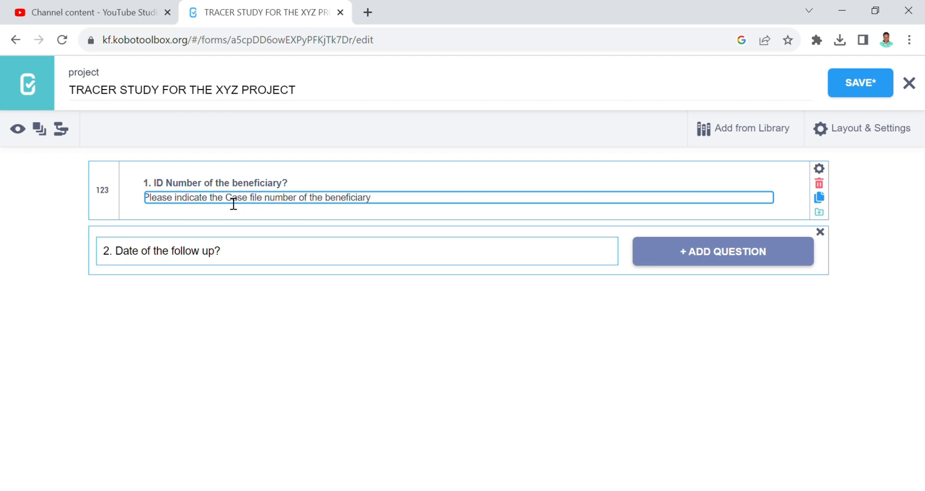
pyautogui.click(386, 203)
pyautogui.click(302, 252)
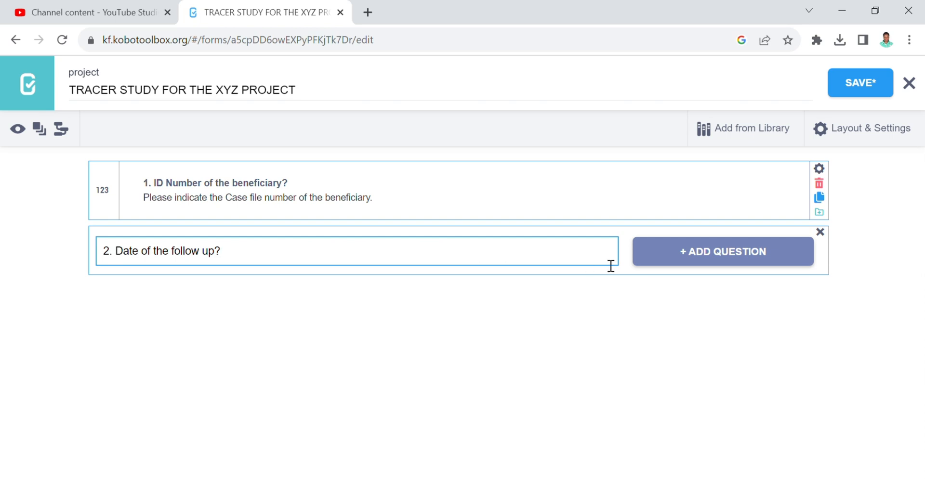
# - Add 'Date of the follow up?' as a Date question and discard an extra empty row
pyautogui.click(702, 252)
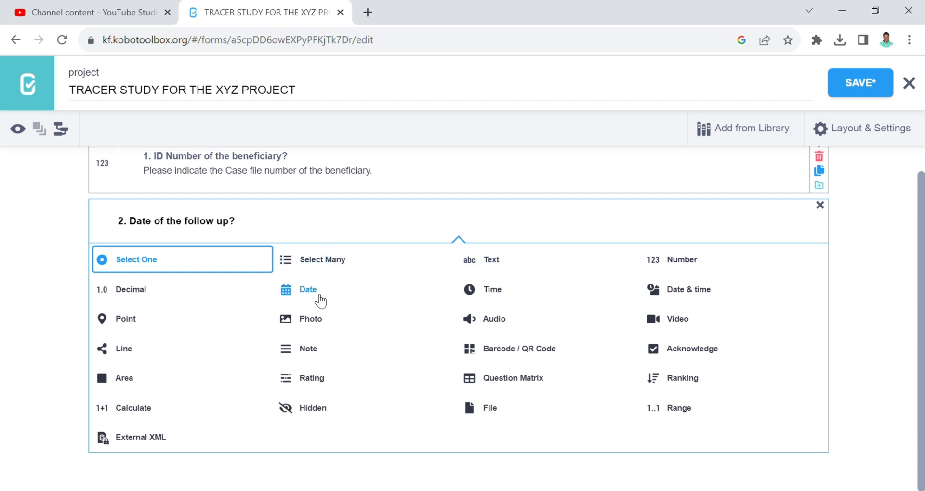
pyautogui.click(306, 291)
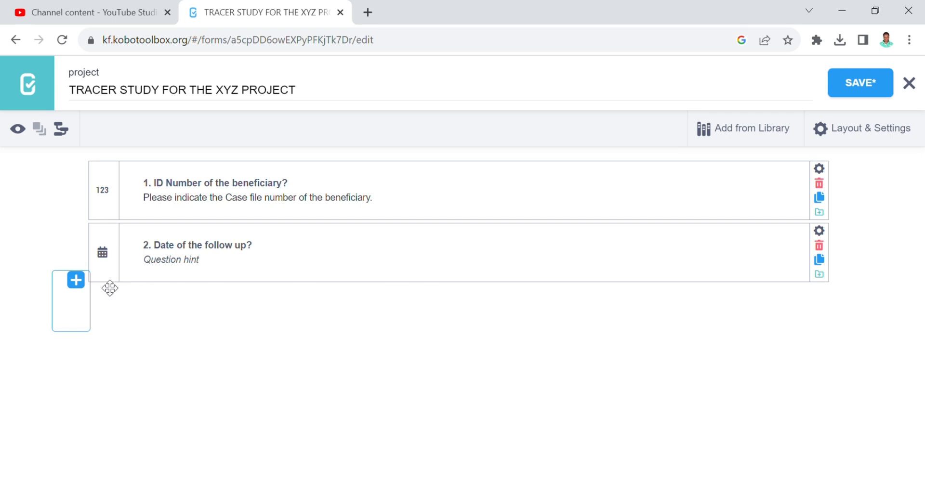
pyautogui.click(77, 280)
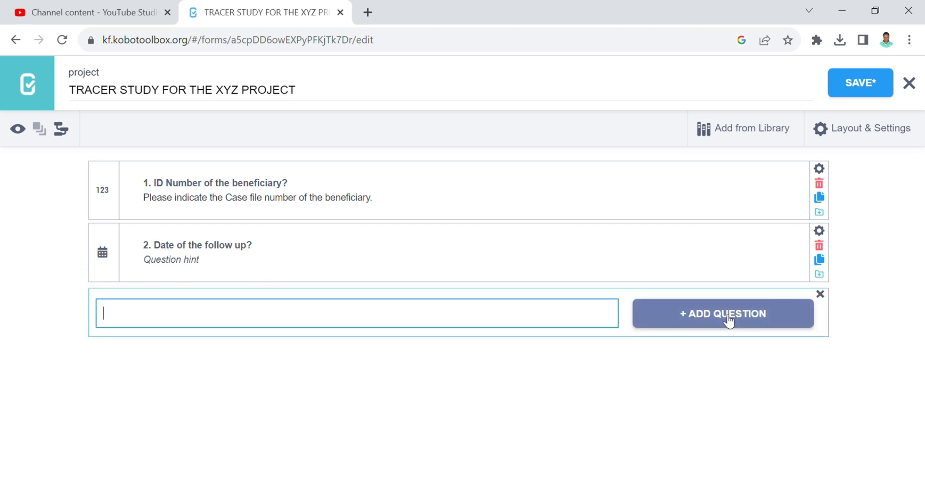
pyautogui.click(824, 295)
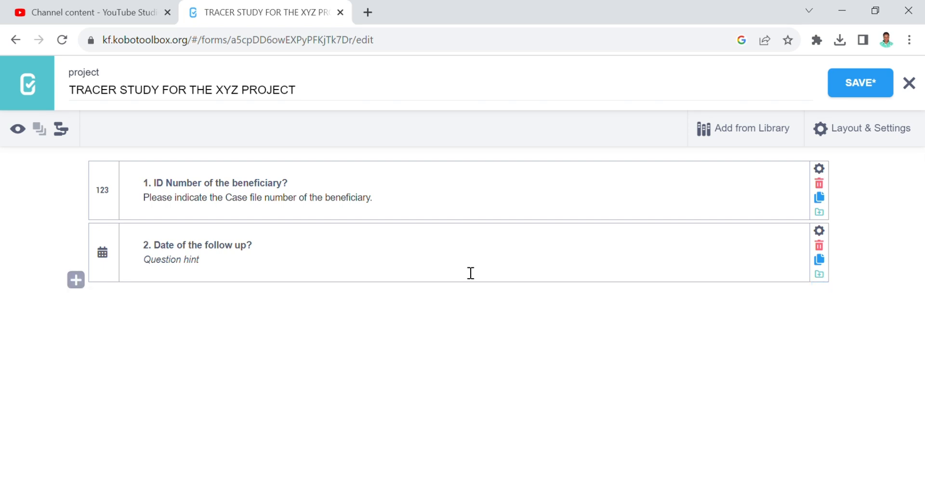
pyautogui.click(18, 129)
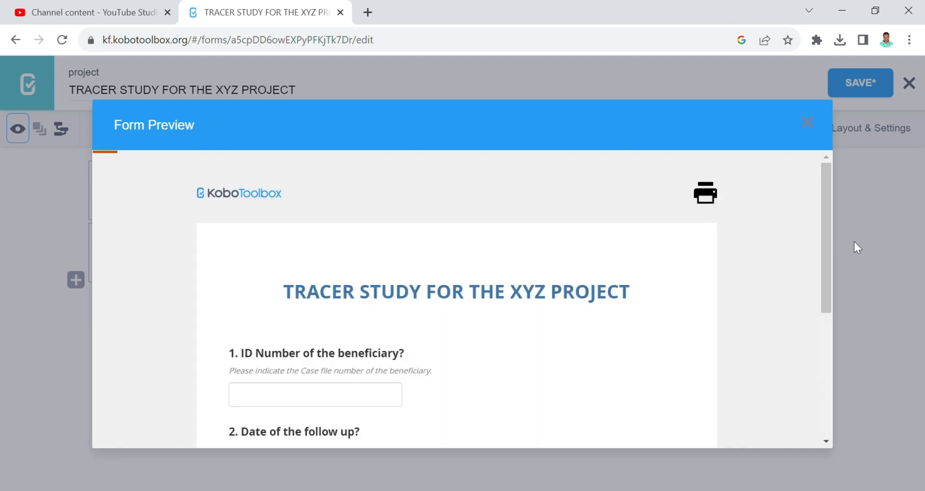
pyautogui.moveTo(825, 239); pyautogui.dragTo(820, 282)
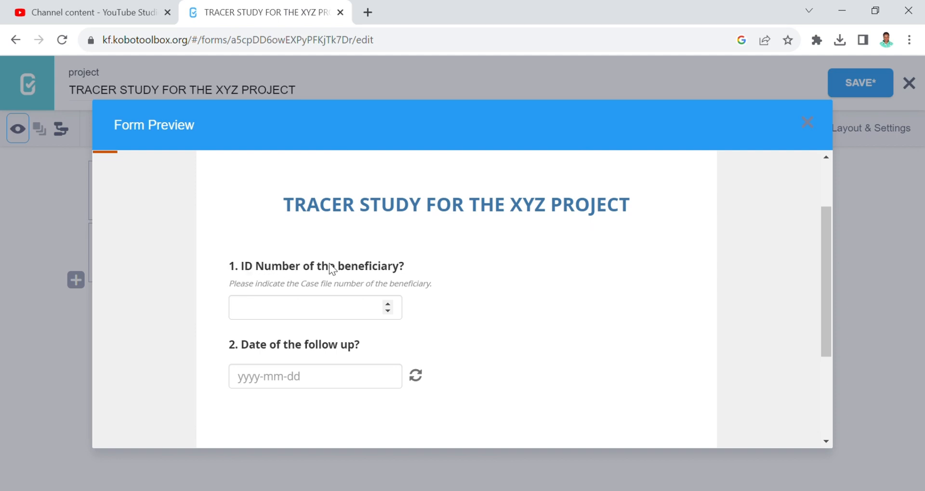
pyautogui.click(326, 309)
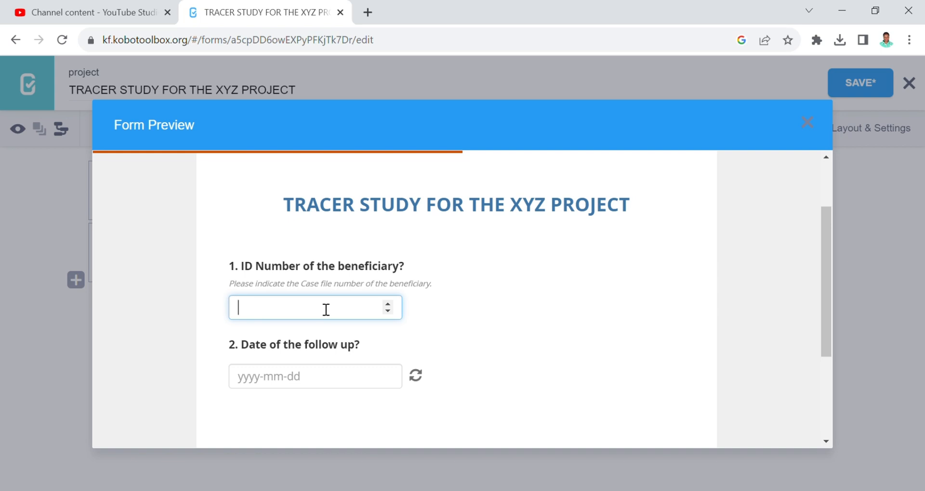
pyautogui.write('001')
pyautogui.click(308, 378)
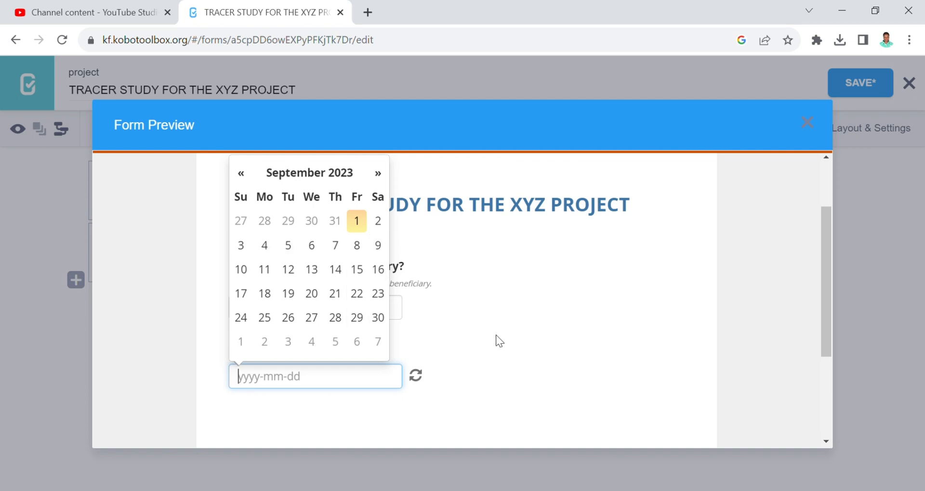
pyautogui.click(427, 323)
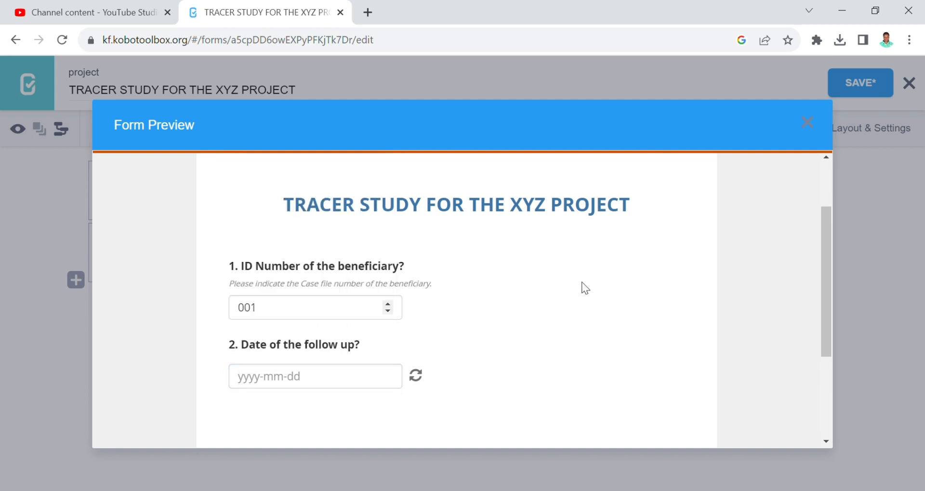
pyautogui.click(807, 129)
# - Enter question 3's label as '3. What is the name of the beneficary'
pyautogui.click(77, 281)
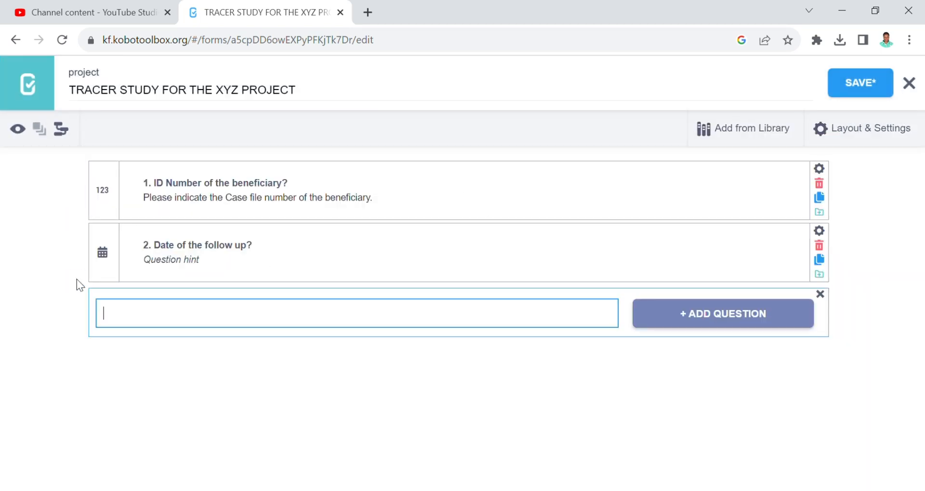
pyautogui.write('3.')
pyautogui.write('Name of the you')
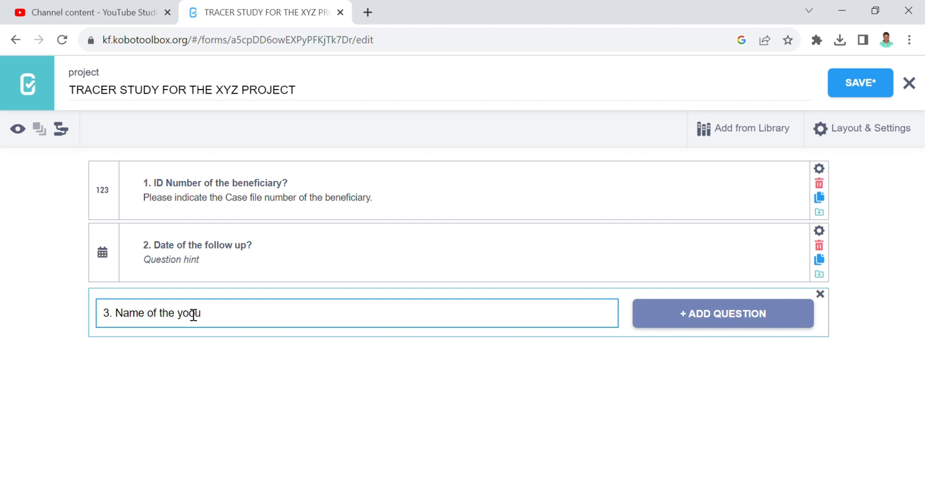
pyautogui.press('BackSpace')
pyautogui.press('BackSpace')
pyautogui.press('BackSpace')
pyautogui.write('neficary')
pyautogui.click(131, 325)
pyautogui.press('BackSpace')
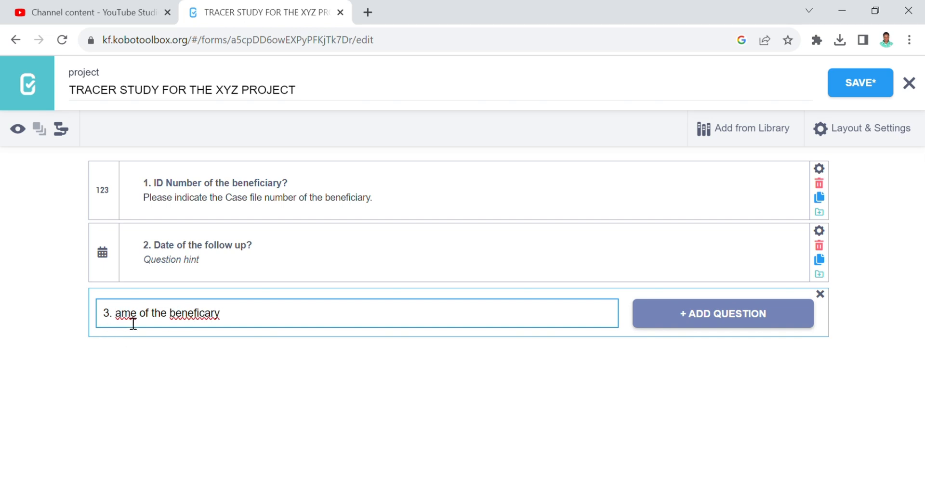
pyautogui.write('What is t')
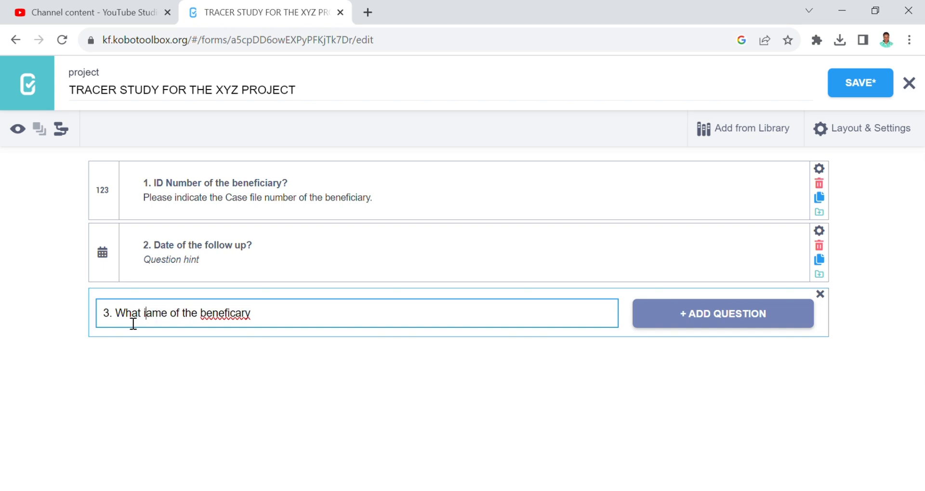
pyautogui.write('he n')
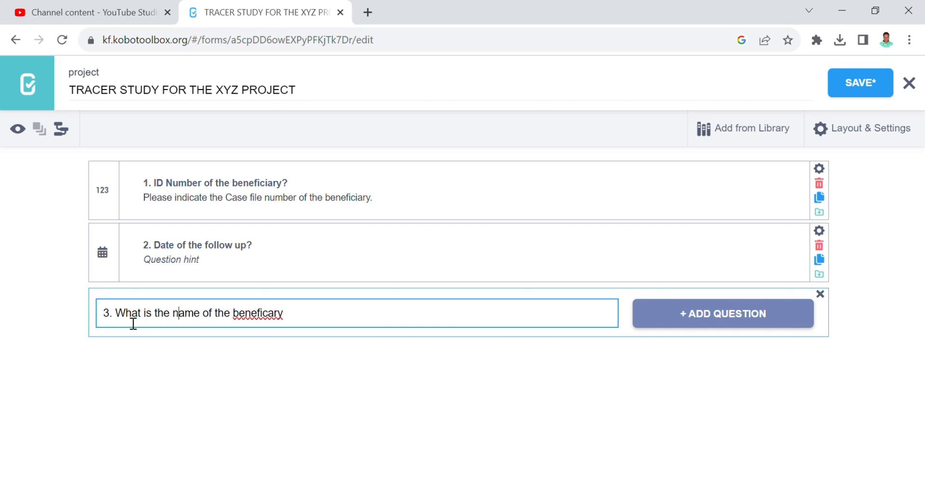
# - Fix the spelling, add a question mark, and add question 3 as a Text question
pyautogui.click(270, 321)
pyautogui.write('i')
pyautogui.click(305, 326)
pyautogui.write('?')
pyautogui.click(671, 326)
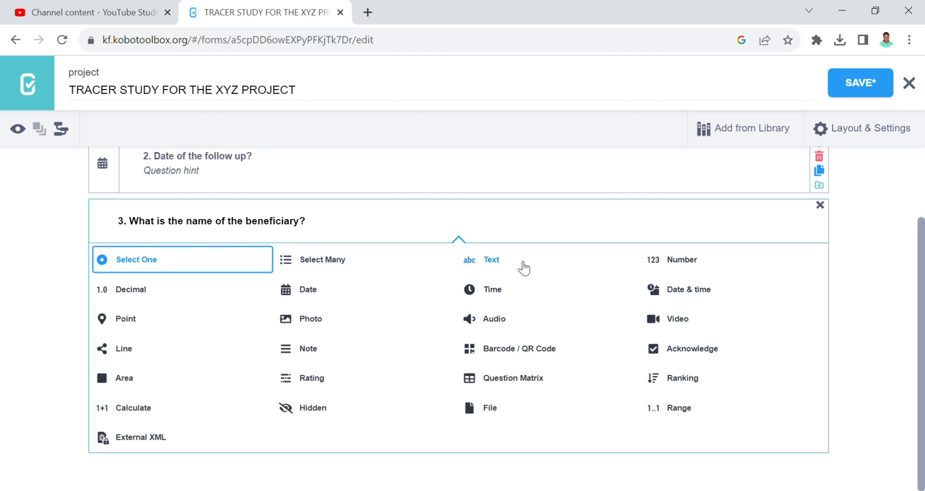
pyautogui.click(492, 266)
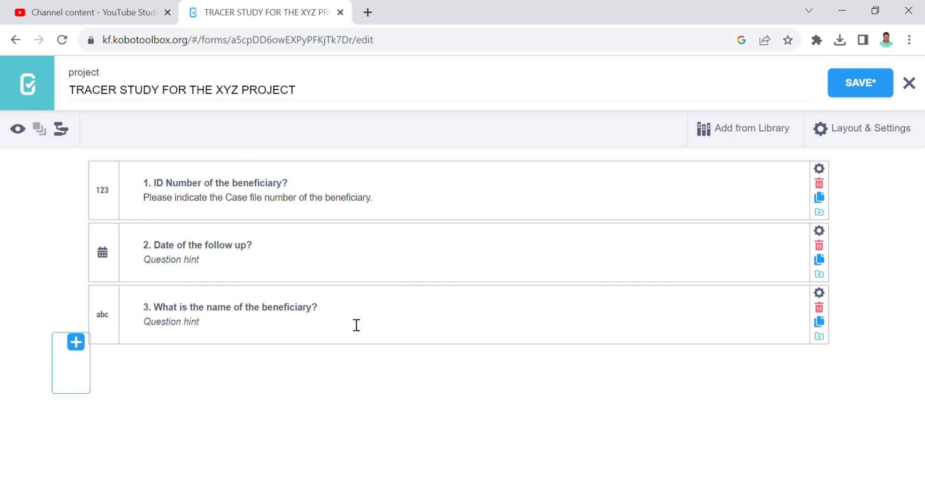
# - Enter 'Please indicate the name of the beneficiary' as question 3's hint
pyautogui.click(210, 323)
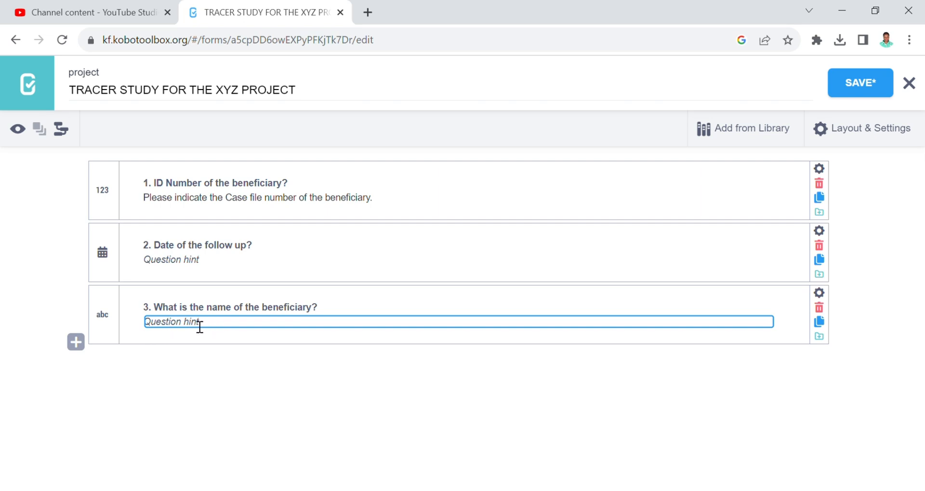
pyautogui.write('P')
pyautogui.write('leae inci')
pyautogui.press('BackSpace')
pyautogui.press('BackSpace')
pyautogui.press('BackSpace')
pyautogui.press('BackSpace')
pyautogui.press('BackSpace')
pyautogui.press('BackSpace')
pyautogui.write('se indicate the name of th')
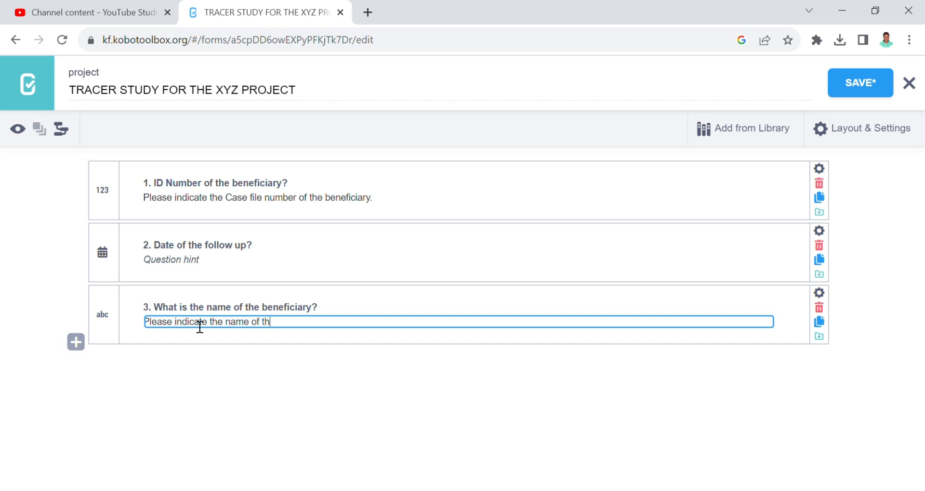
pyautogui.write('e beneficiary.')
pyautogui.click(430, 368)
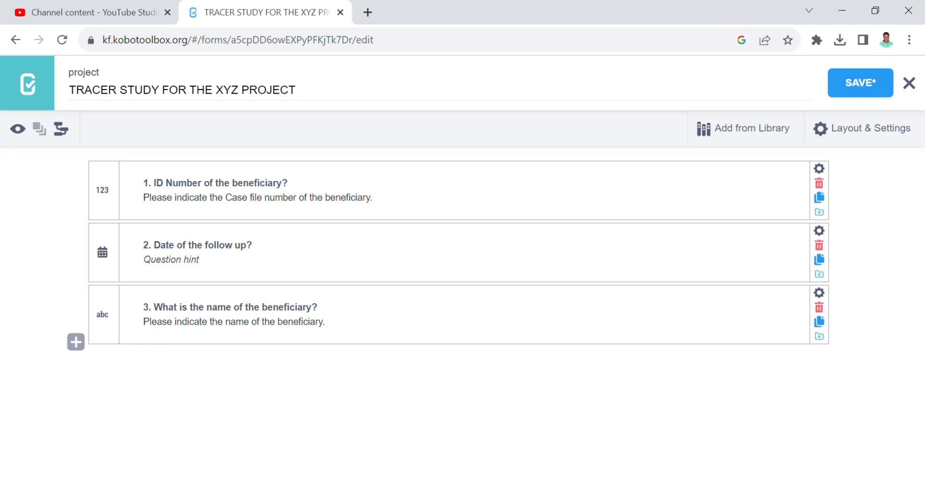
pyautogui.click(513, 460)
# - Add '4. What is the name of the interviewer?' as a Select One question
pyautogui.click(75, 343)
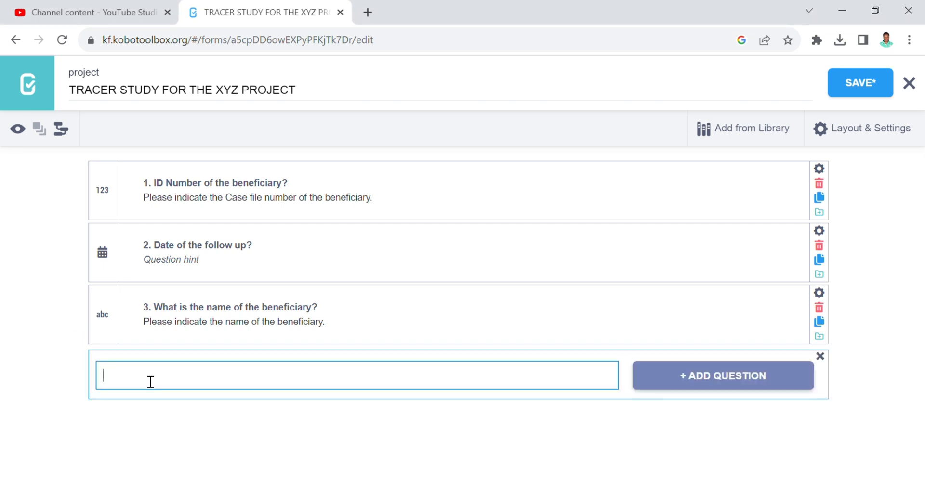
pyautogui.write('$')
pyautogui.press('BackSpace')
pyautogui.write('4. What is the name ')
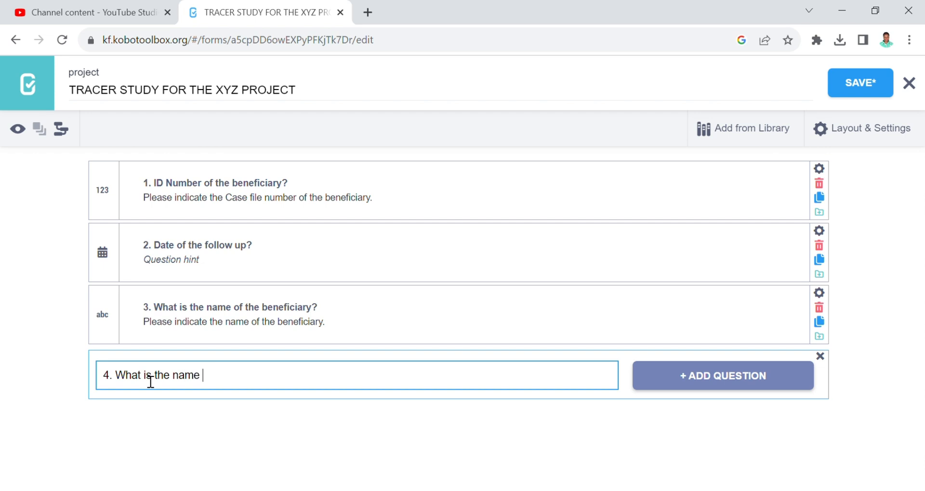
pyautogui.write('of the interviwers')
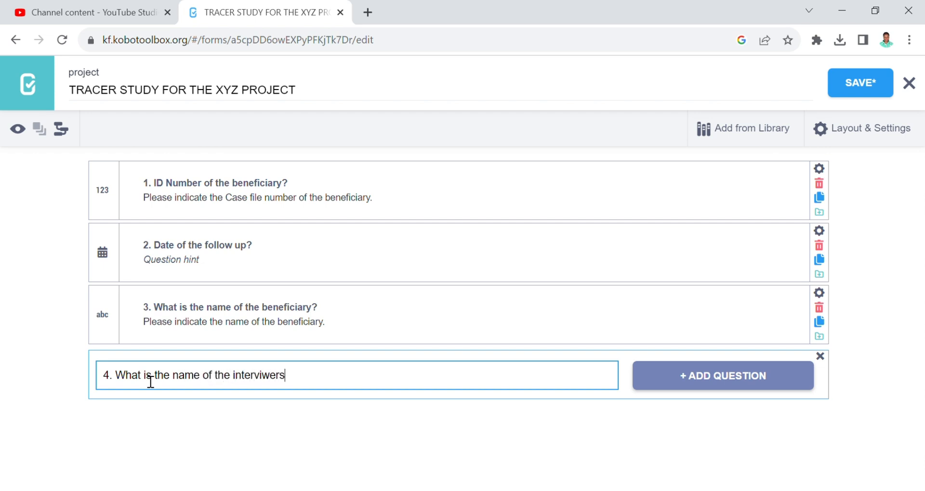
pyautogui.press('BackSpace')
pyautogui.write('?')
pyautogui.click(262, 380)
pyautogui.write('e')
pyautogui.click(681, 384)
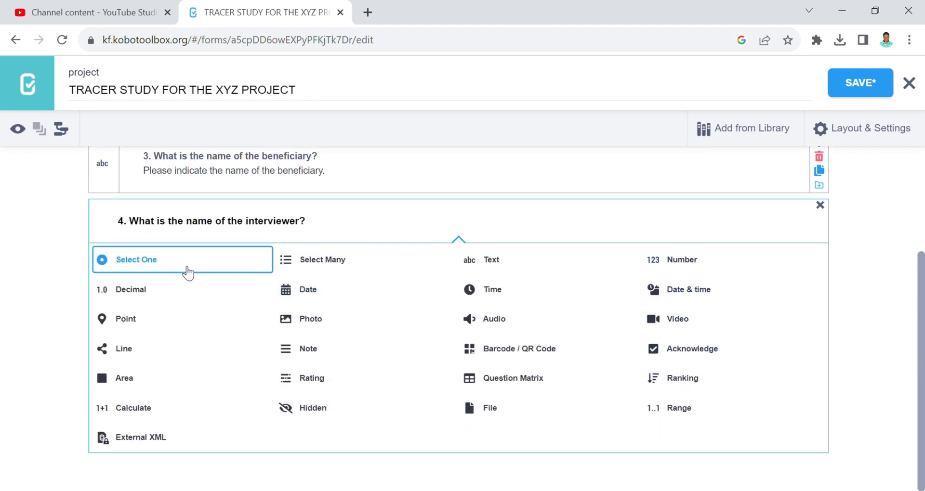
pyautogui.click(159, 265)
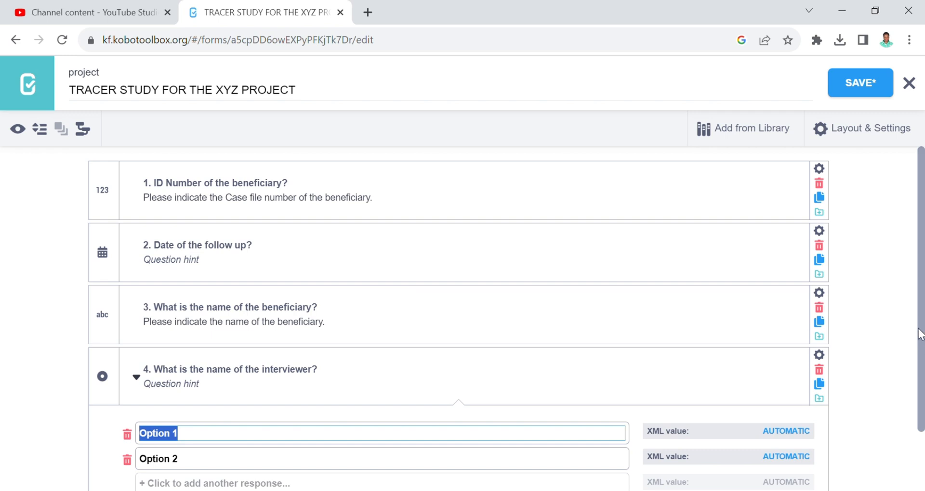
# - Replace question 4's 'Option 2' with the second interviewer's name, then preview the form
pyautogui.scroll(-1, 565, 391)
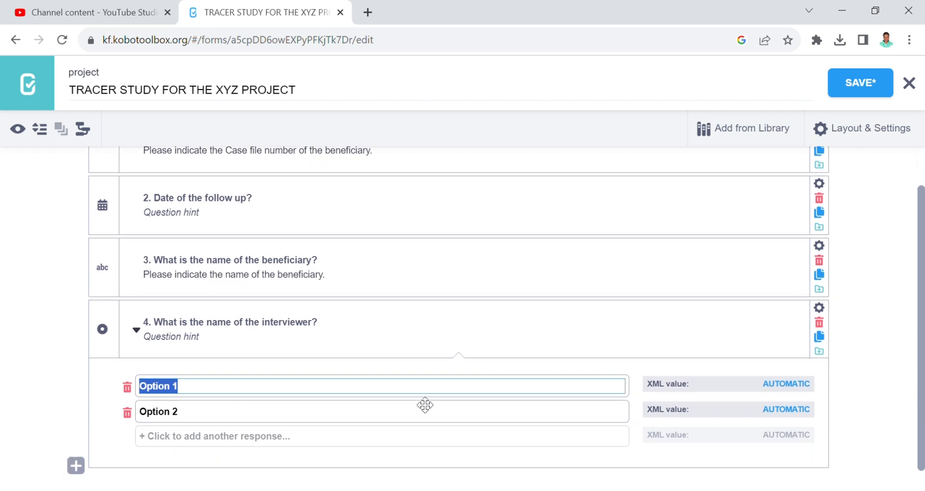
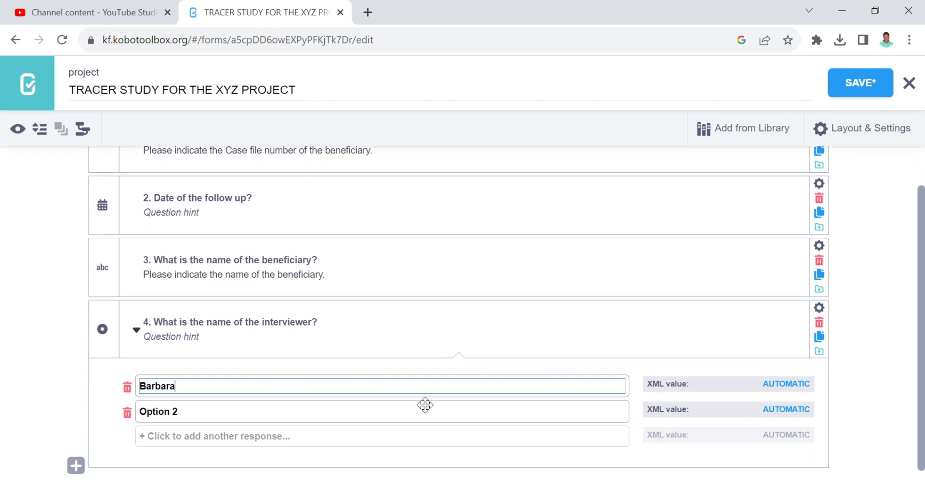
pyautogui.click(215, 418)
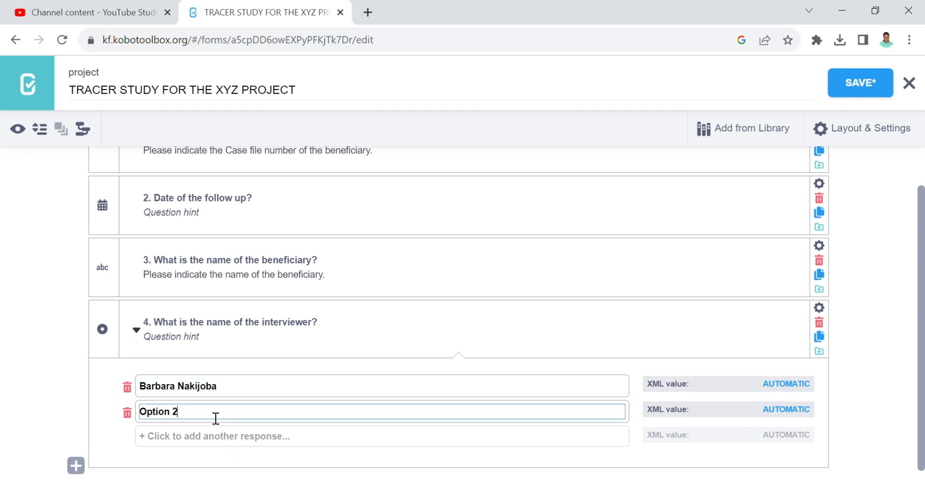
pyautogui.moveTo(203, 419); pyautogui.dragTo(149, 416)
pyautogui.moveTo(921, 346); pyautogui.dragTo(919, 298)
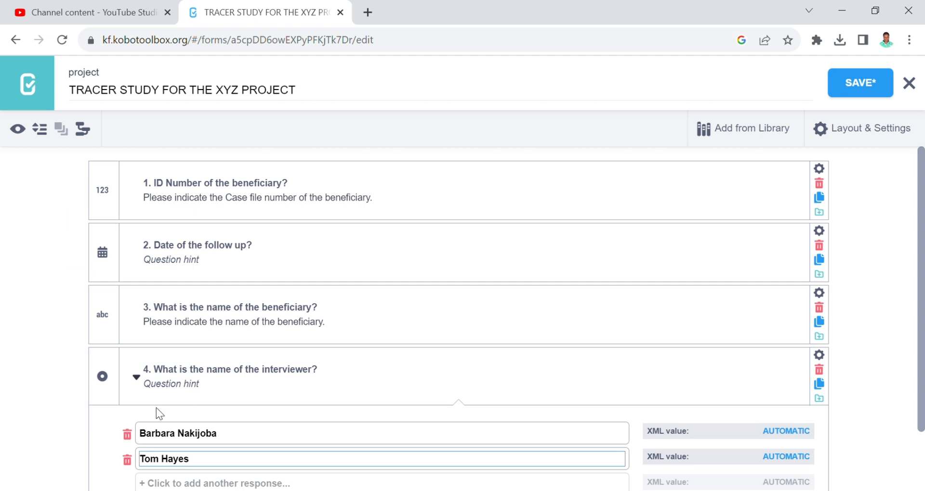
pyautogui.click(25, 134)
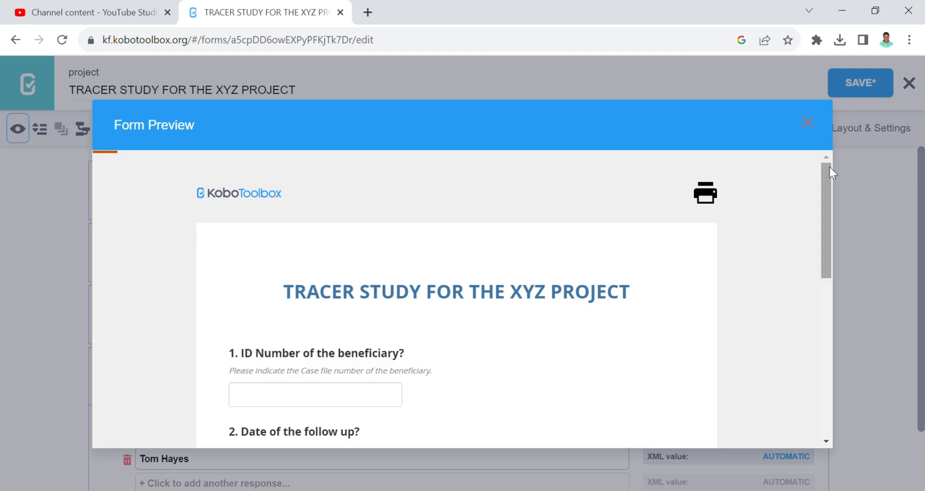
pyautogui.moveTo(829, 167); pyautogui.dragTo(837, 279)
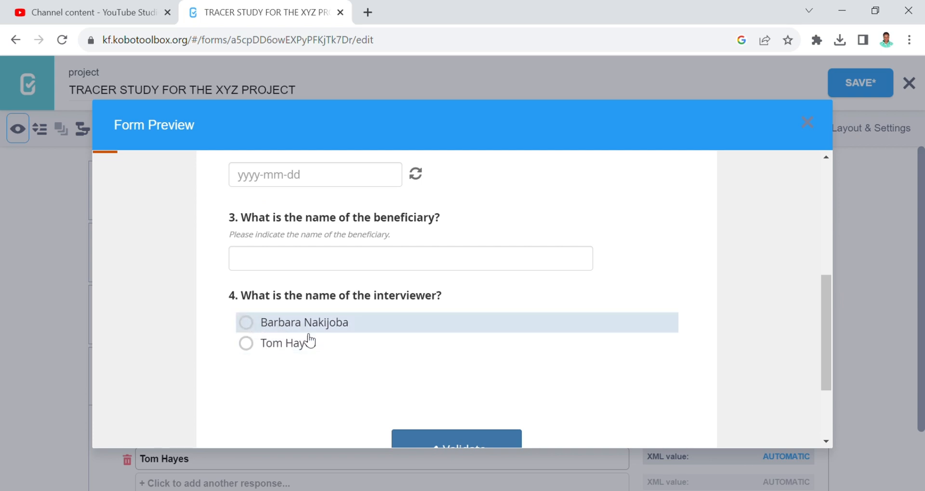
pyautogui.click(807, 126)
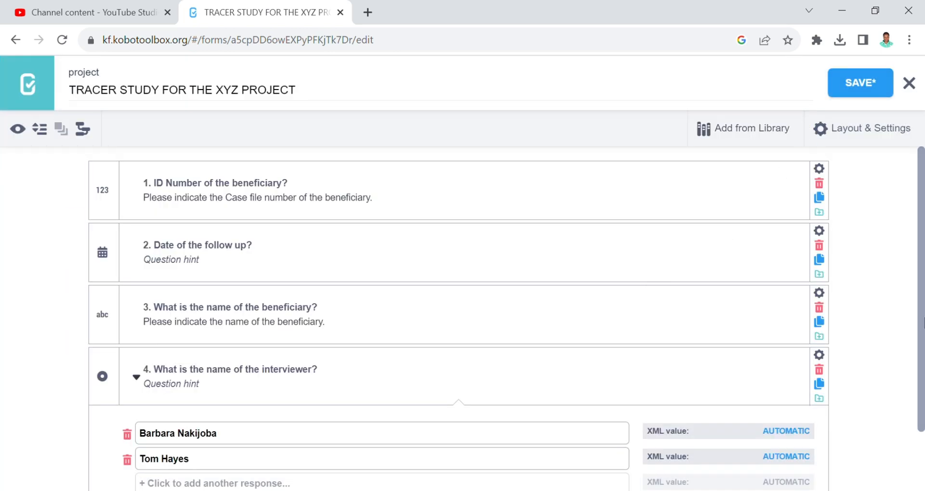
# - Add '5. What is the age of the young person?' after question 4 as a Number question
pyautogui.moveTo(919, 320); pyautogui.dragTo(910, 400)
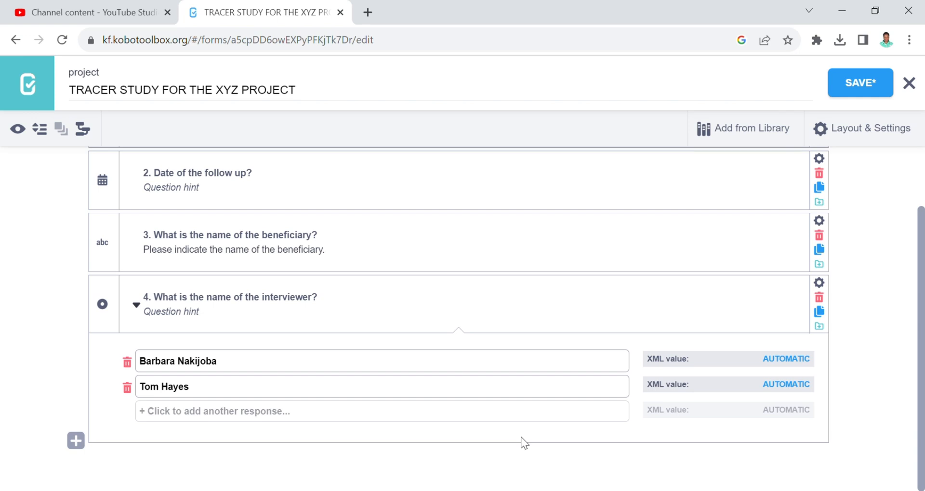
pyautogui.click(75, 440)
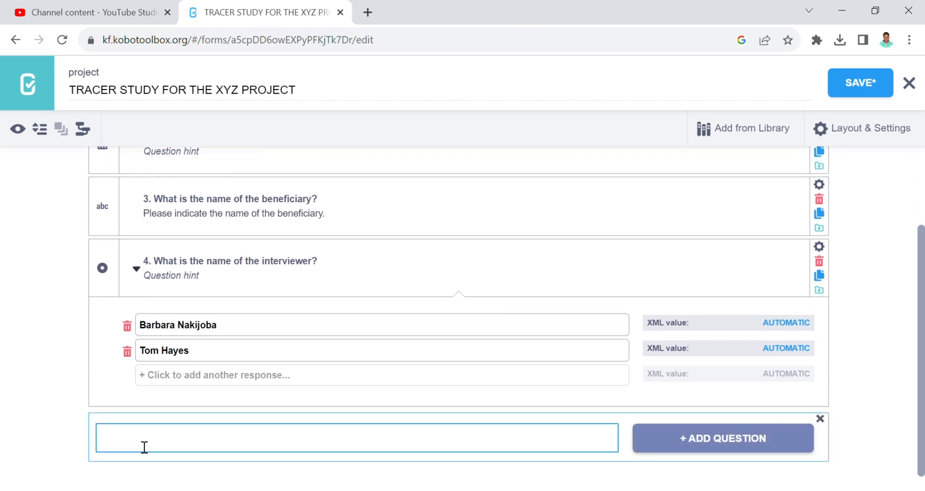
pyautogui.write('5. What is the age o')
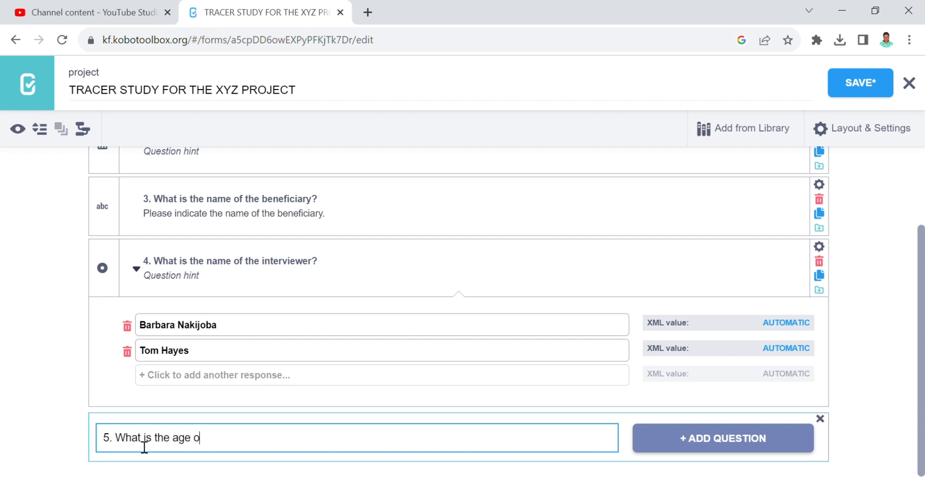
pyautogui.write('f the young person')
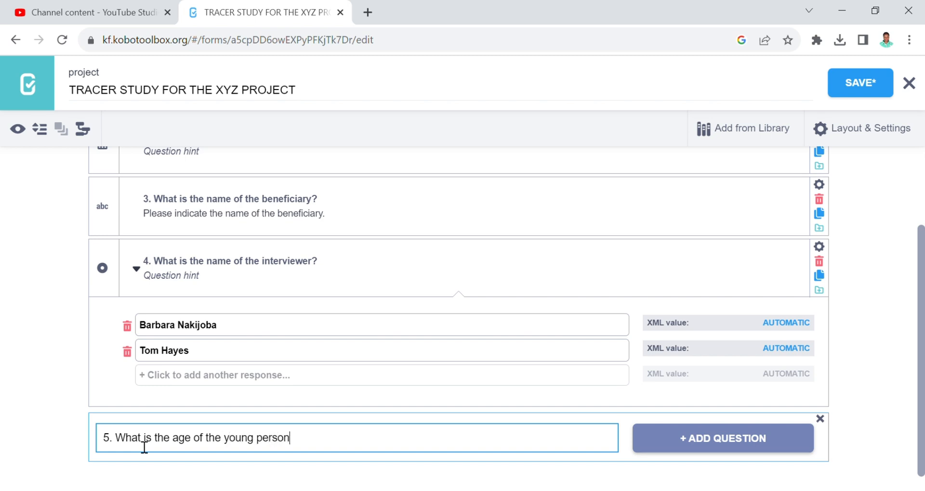
pyautogui.write('?')
pyautogui.scroll(-1, 922, 345)
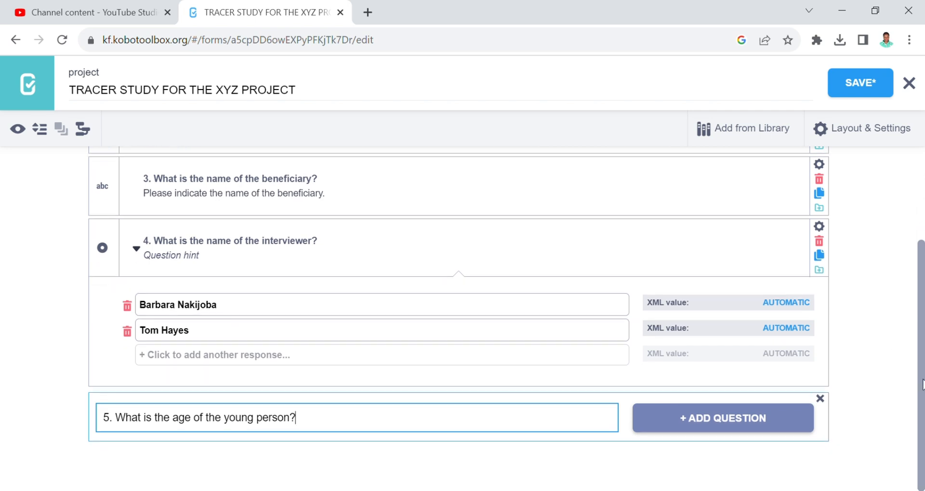
pyautogui.click(689, 422)
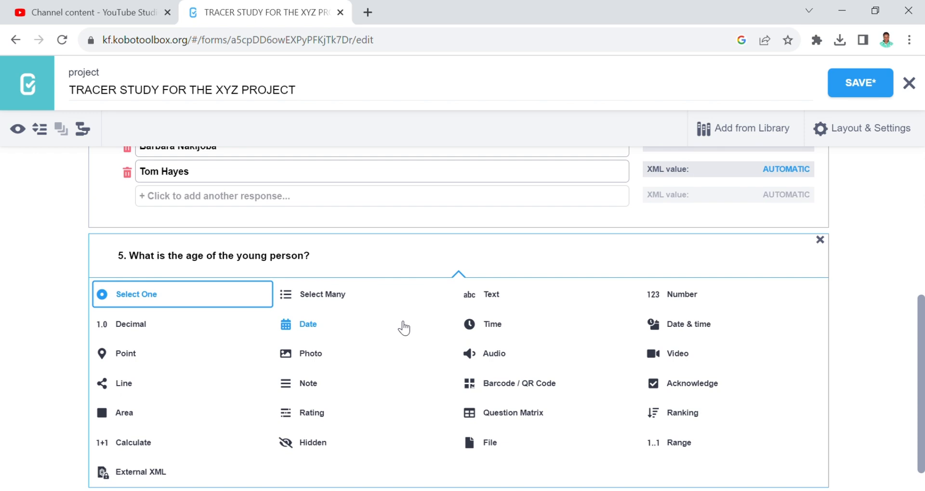
pyautogui.click(666, 303)
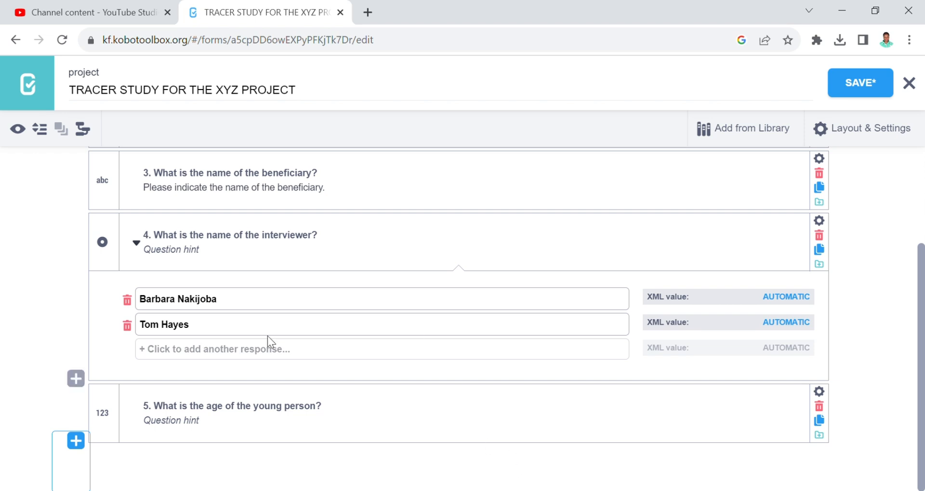
# - Add '6. What is your marital status?' as a Select One question
pyautogui.click(76, 441)
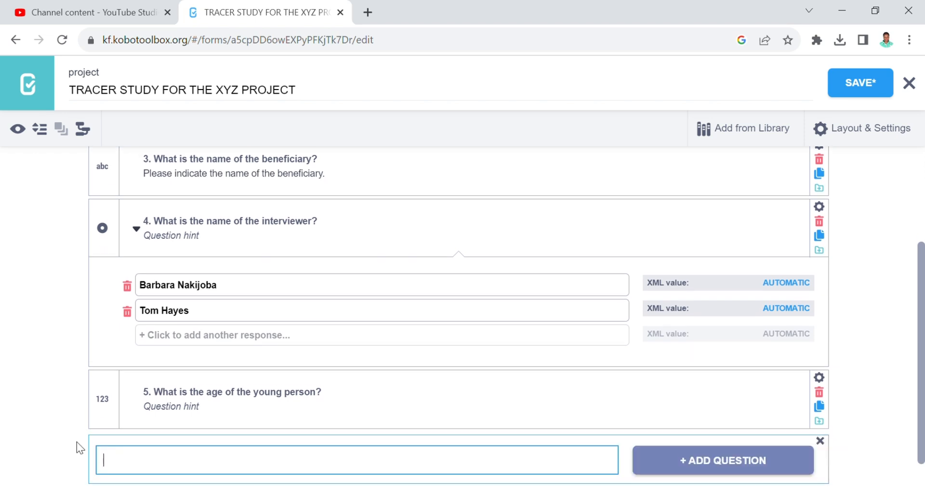
pyautogui.write('6. ')
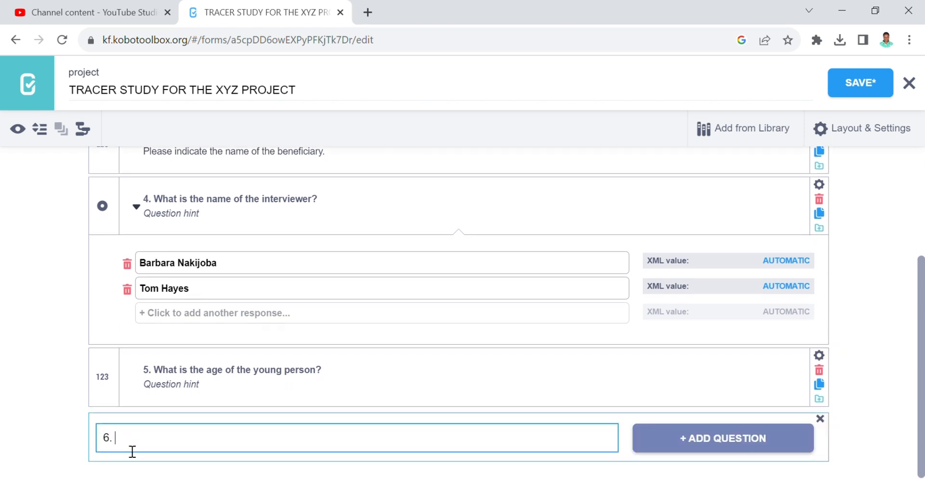
pyautogui.write('What is the marital ')
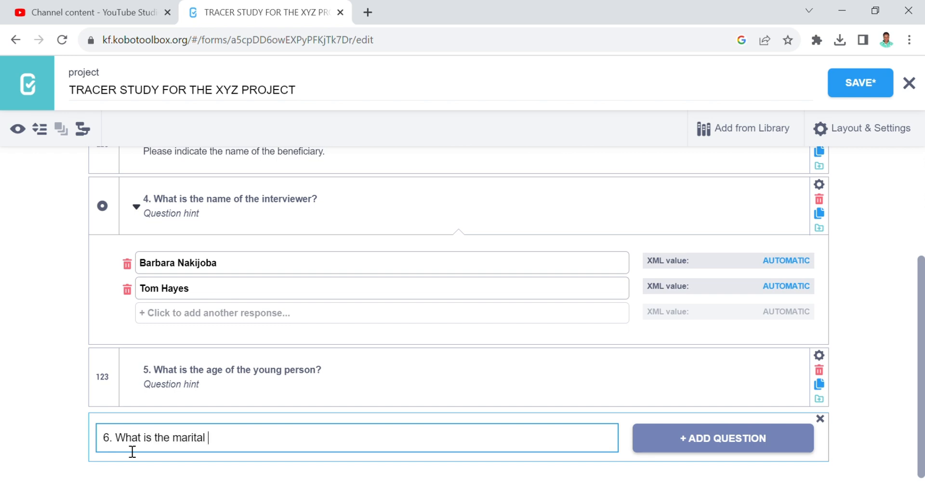
pyautogui.write('st')
pyautogui.press('BackSpace')
pyautogui.press('BackSpace')
pyautogui.press('BackSpace')
pyautogui.press('BackSpace')
pyautogui.press('BackSpace')
pyautogui.press('BackSpace')
pyautogui.press('BackSpace')
pyautogui.press('BackSpace')
pyautogui.press('BackSpace')
pyautogui.press('BackSpace')
pyautogui.press('BackSpace')
pyautogui.press('BackSpace')
pyautogui.press('BackSpace')
pyautogui.press('BackSpace')
pyautogui.write('your martal status')
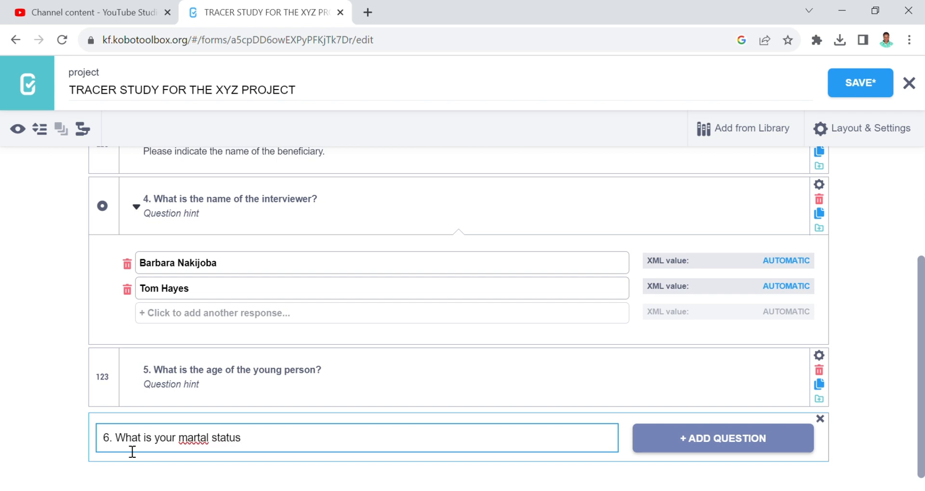
pyautogui.click(198, 439)
pyautogui.write('i')
pyautogui.click(261, 449)
pyautogui.write('?')
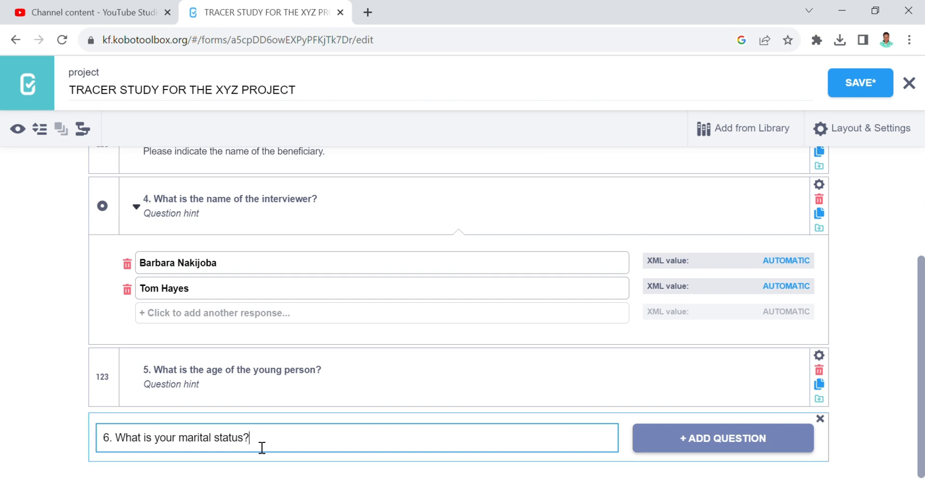
pyautogui.click(693, 442)
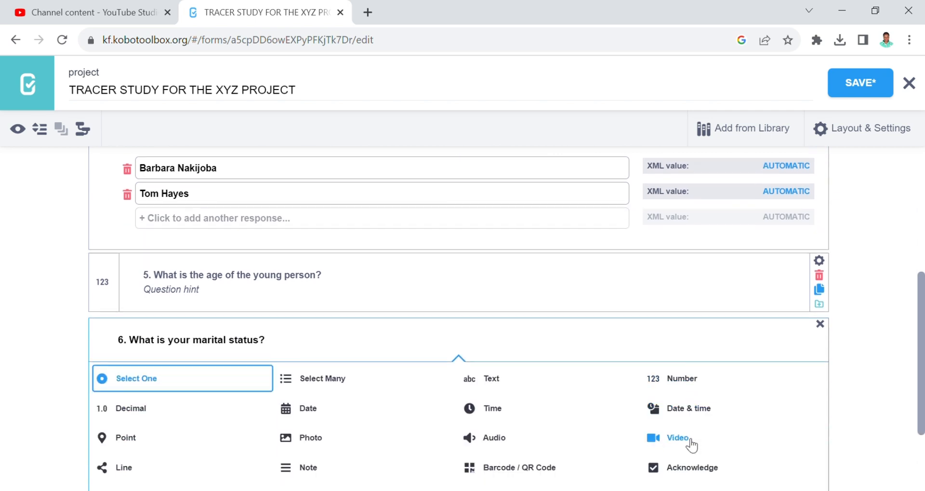
pyautogui.scroll(-1, 692, 446)
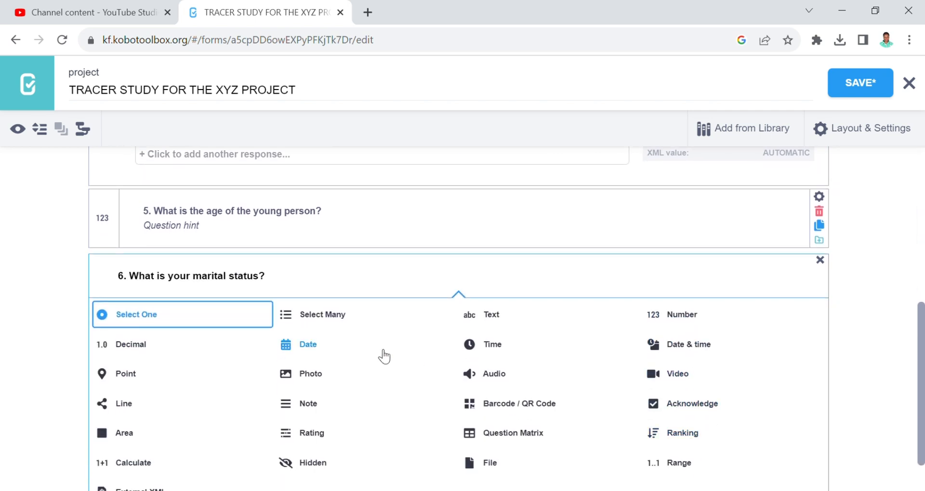
pyautogui.click(231, 321)
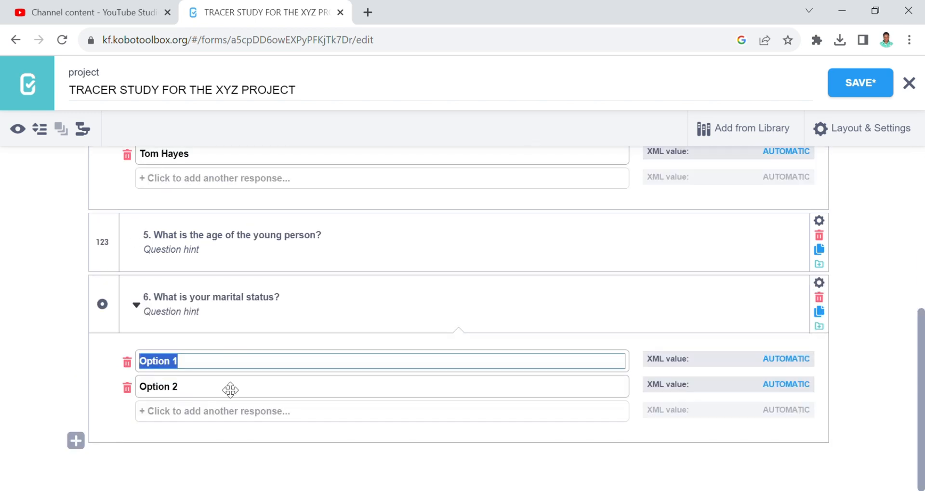
# - Enter the choices Single, Cohabiting, Married, Separated and Divorced for question 6
pyautogui.write('Single')
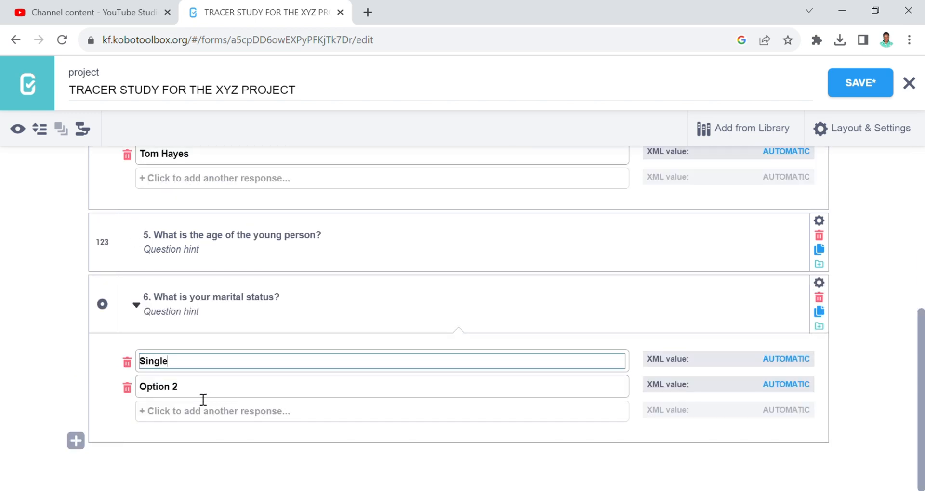
pyautogui.moveTo(202, 392); pyautogui.dragTo(149, 394)
pyautogui.write('C')
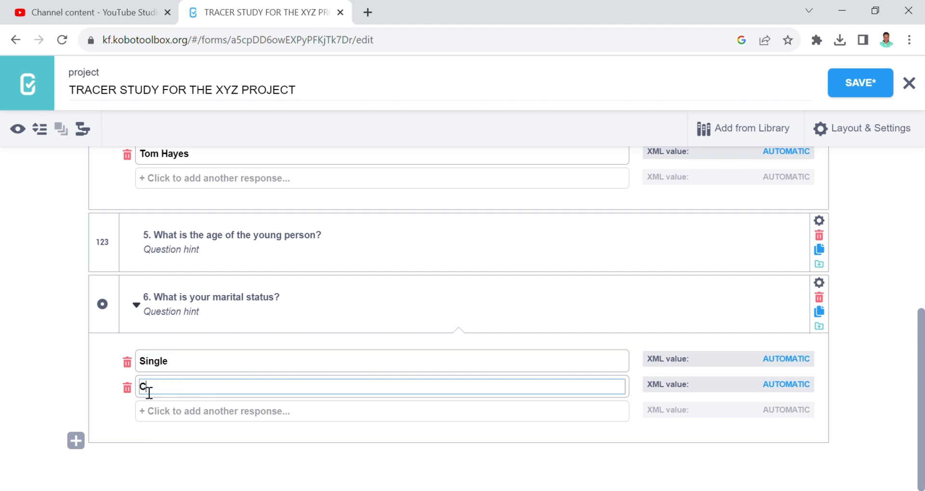
pyautogui.write('ohabiting')
pyautogui.click(156, 418)
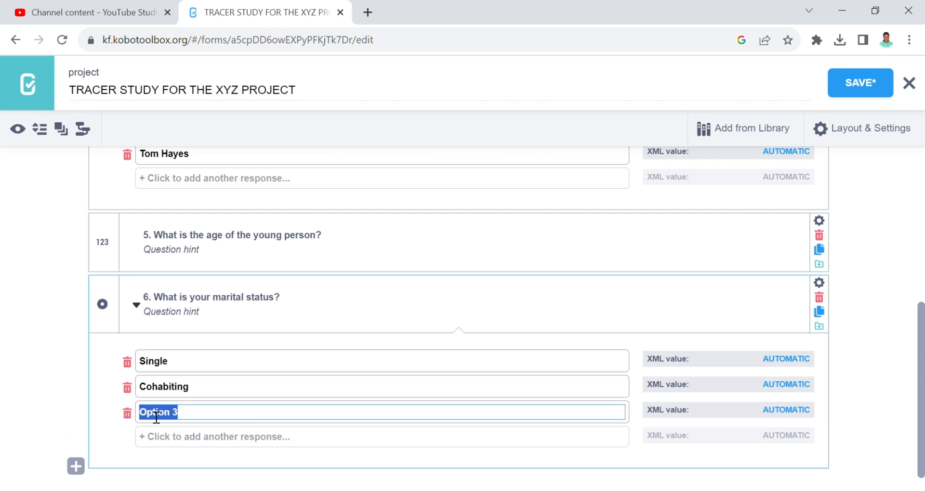
pyautogui.write('Married')
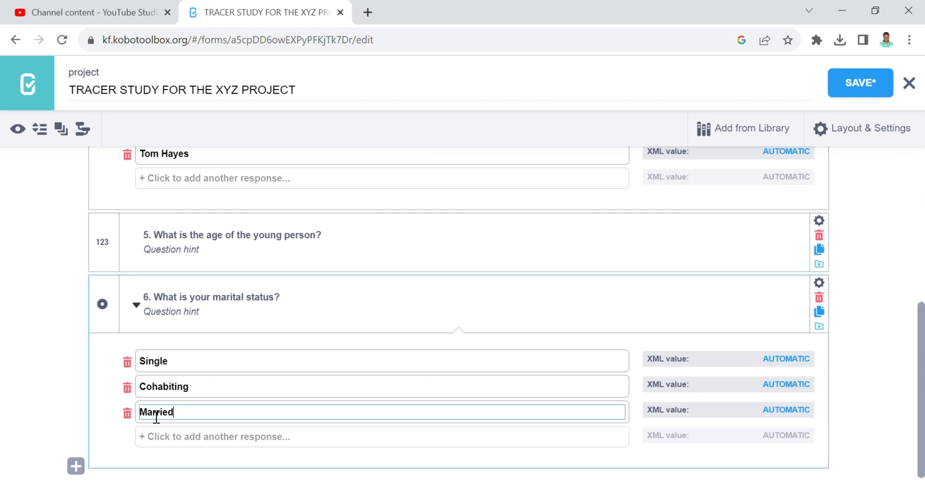
pyautogui.click(167, 438)
pyautogui.write('S')
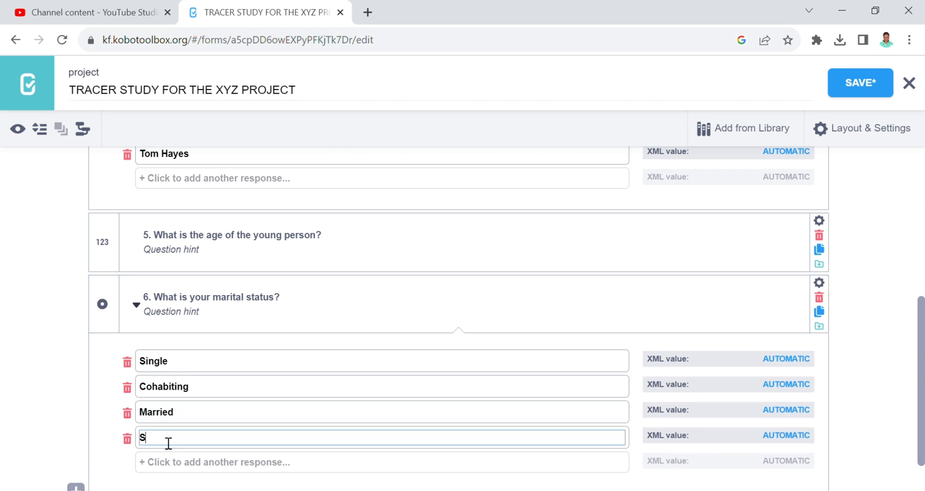
pyautogui.write('eparated')
pyautogui.click(169, 462)
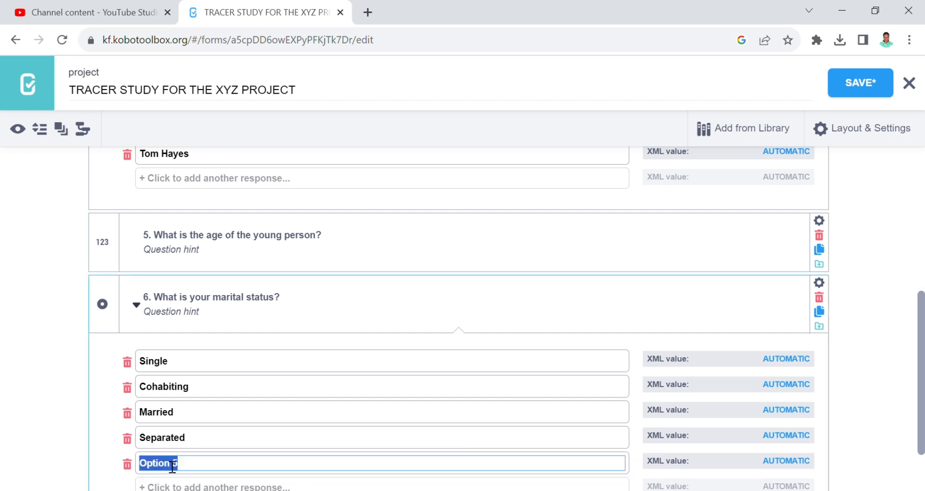
pyautogui.write('Div')
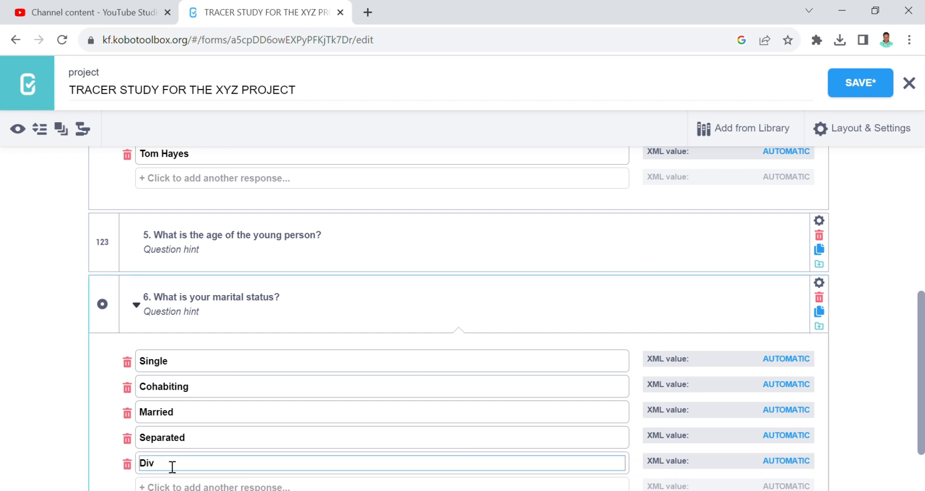
pyautogui.write('orced')
pyautogui.scroll(-1, 923, 340)
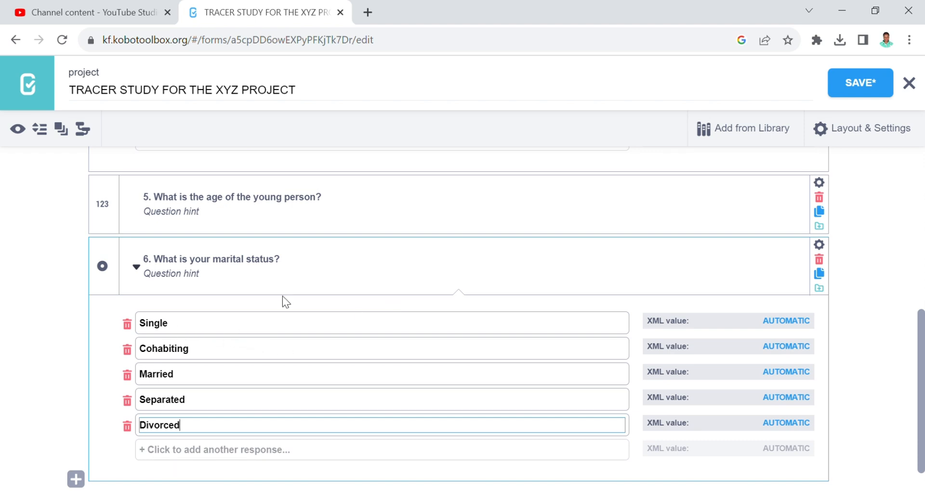
# - Preview the form, try the Single, Cohabiting, Married and Separated answers, then close the preview
pyautogui.click(18, 129)
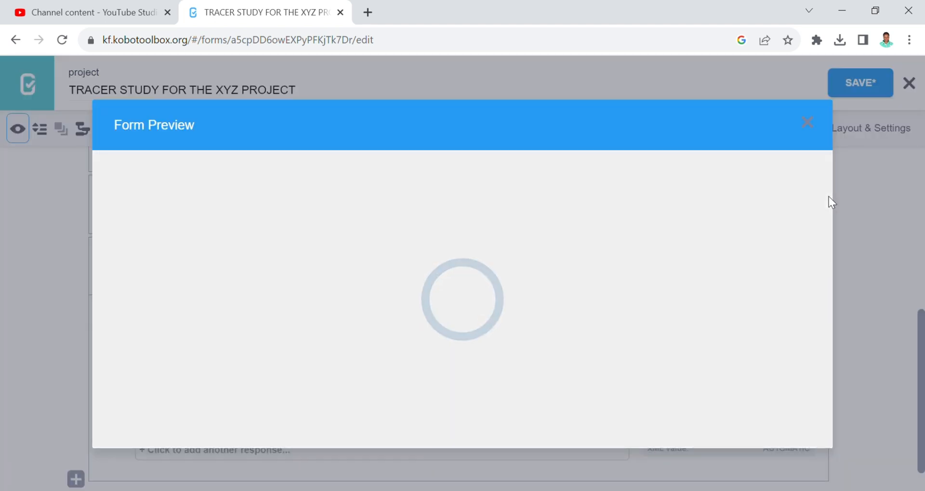
pyautogui.moveTo(825, 193); pyautogui.dragTo(827, 373)
pyautogui.click(270, 191)
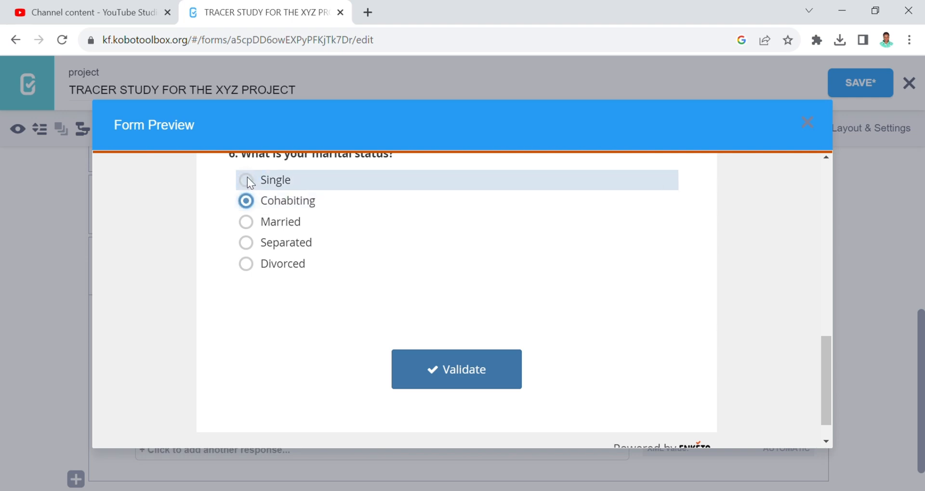
pyautogui.click(248, 179)
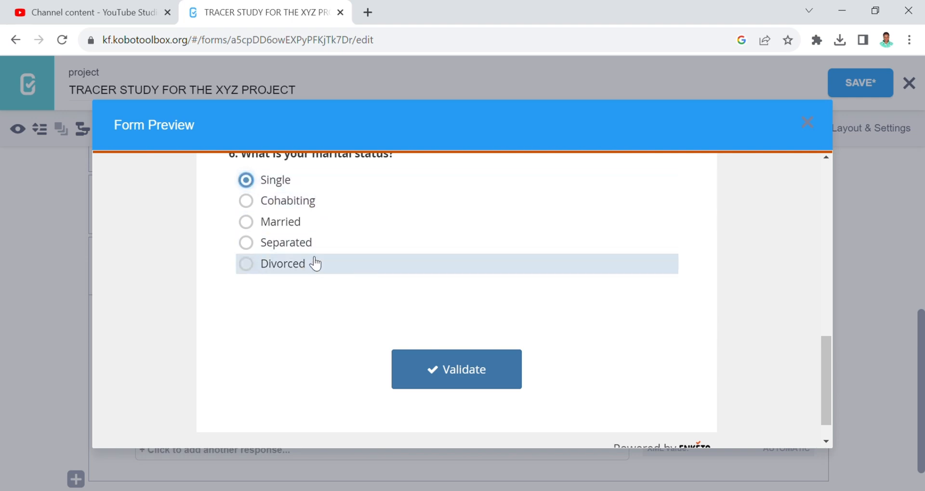
pyautogui.click(247, 204)
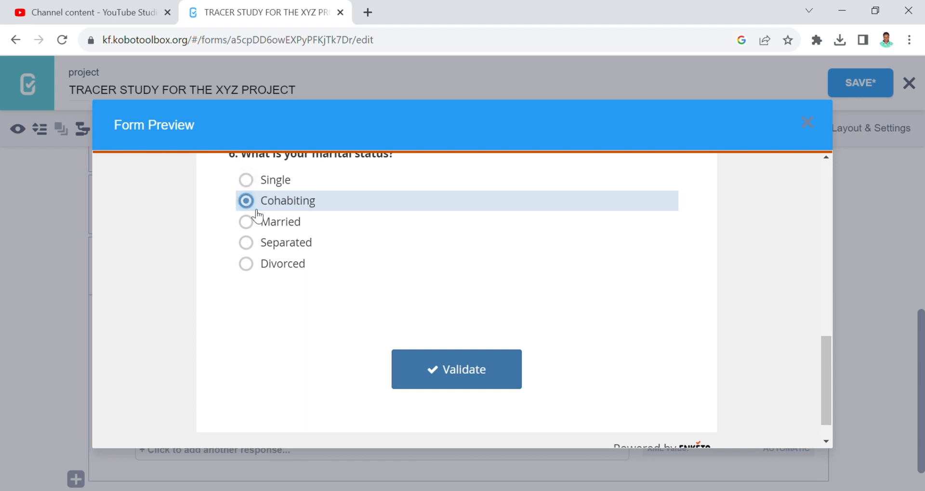
pyautogui.click(246, 227)
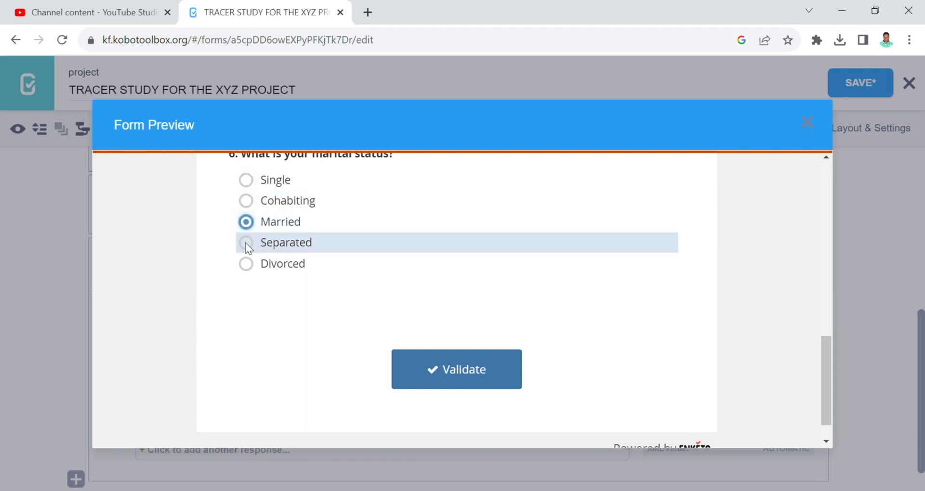
pyautogui.click(246, 247)
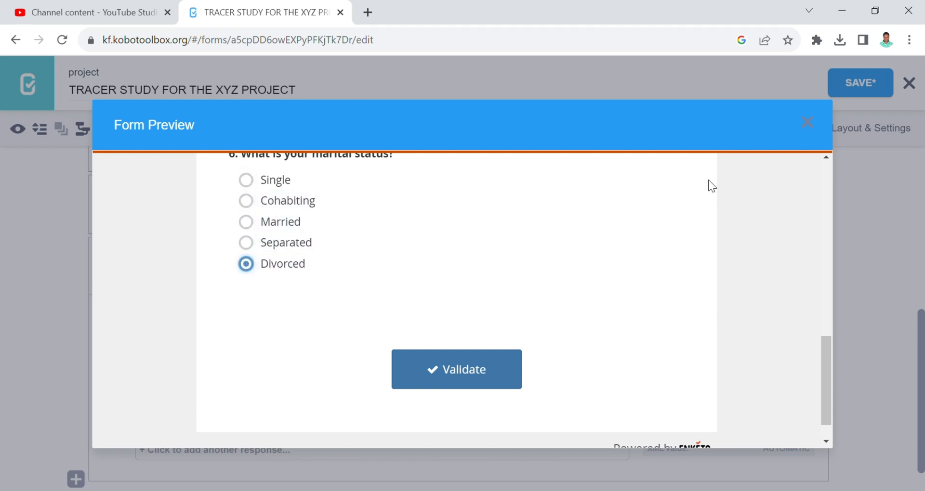
pyautogui.click(808, 123)
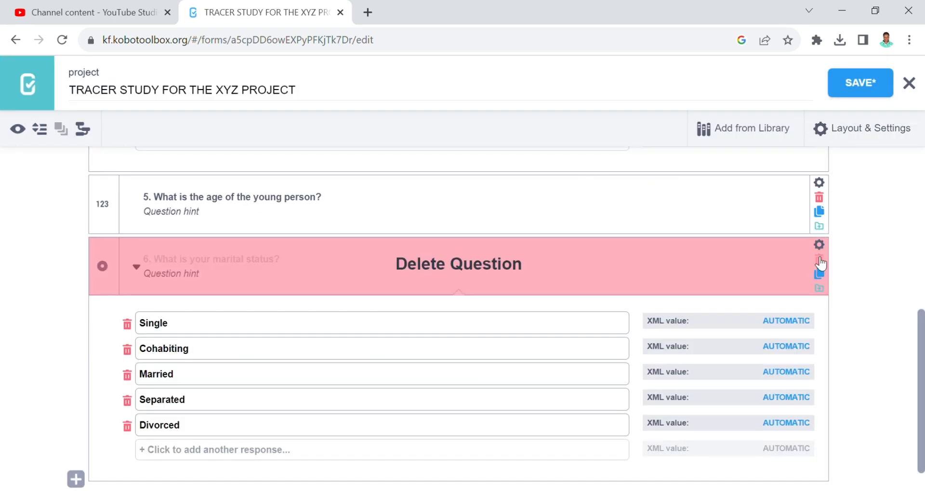
# - Add '7. What is your source of income?' after question 6 as a Select Many question
pyautogui.moveTo(922, 334); pyautogui.dragTo(923, 354)
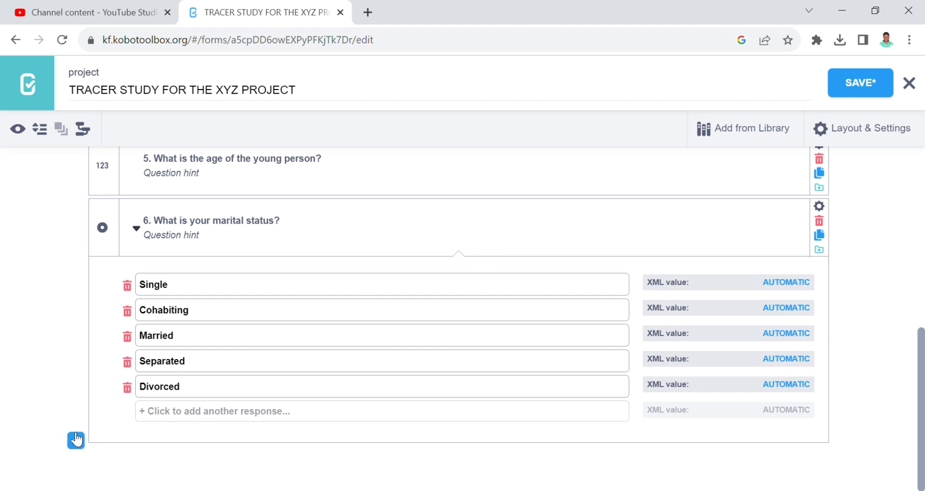
pyautogui.click(76, 441)
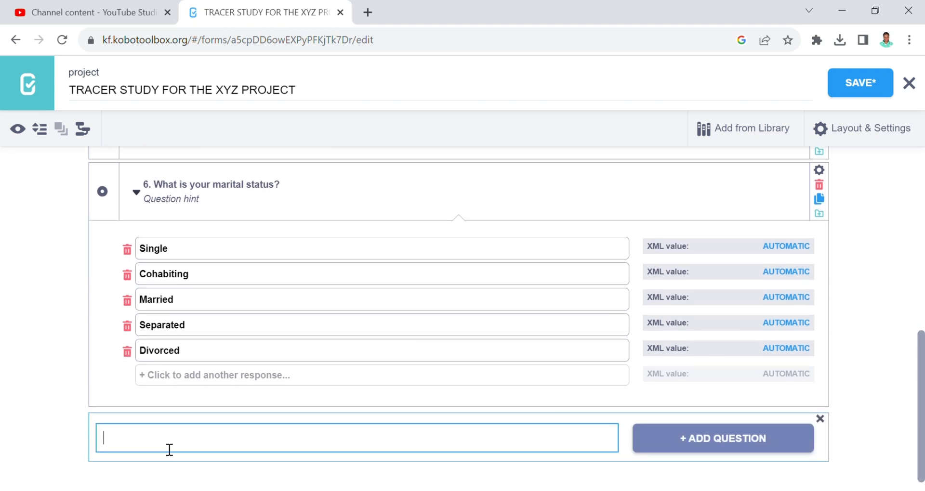
pyautogui.write('7. w')
pyautogui.press('BackSpace')
pyautogui.write('What is')
pyautogui.press('BackSpace')
pyautogui.write('is your source ')
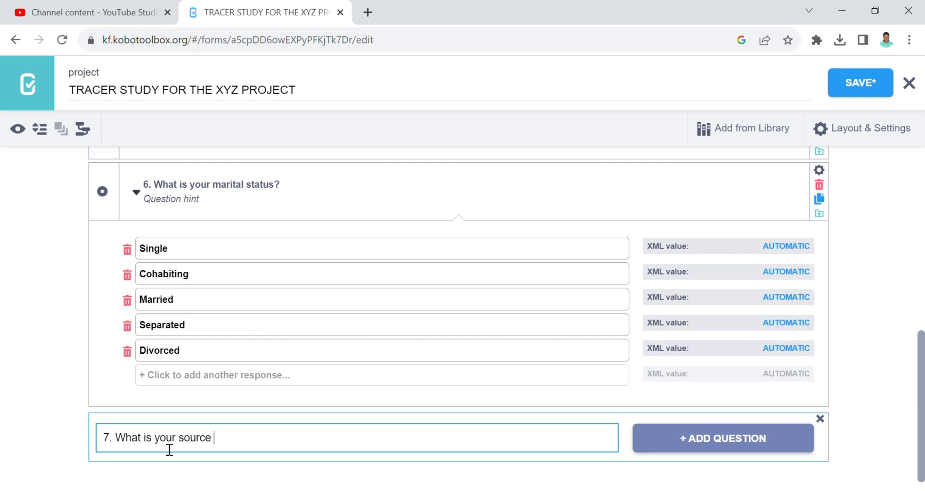
pyautogui.write('of income?')
pyautogui.click(708, 441)
pyautogui.scroll(-3, 841, 424)
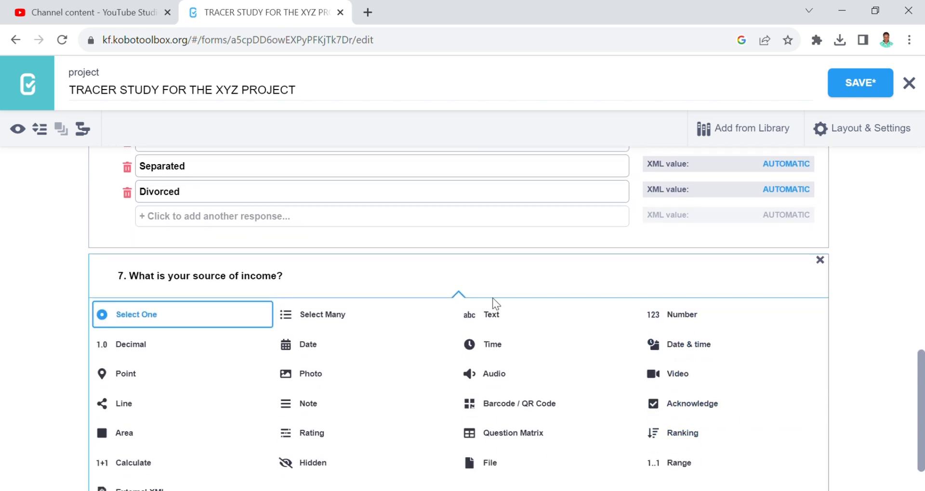
pyautogui.moveTo(921, 364); pyautogui.dragTo(893, 384)
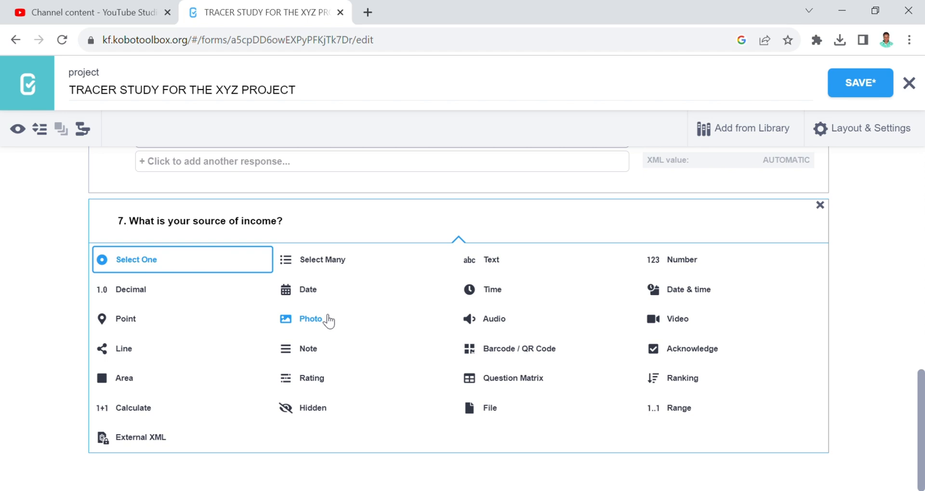
pyautogui.click(305, 263)
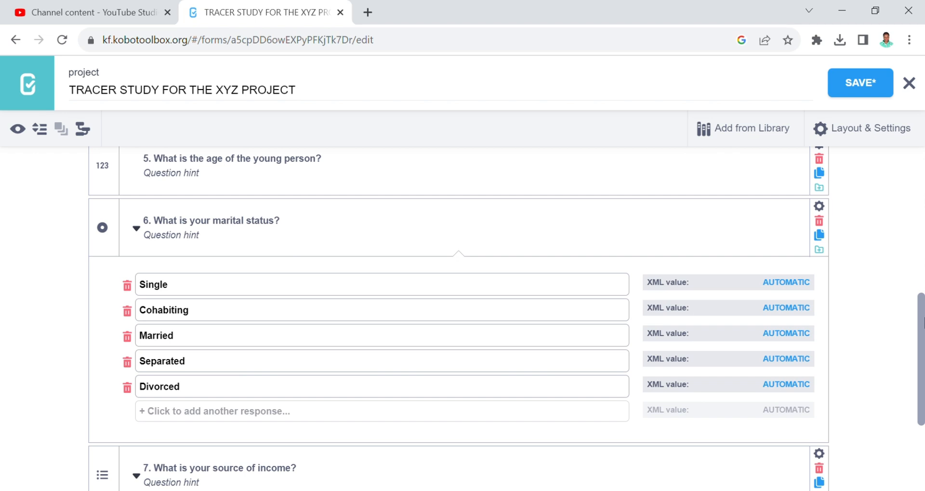
# - Fill question 7's first three choices: Hawker, Shop keeper and Waiter
pyautogui.scroll(-4, 923, 323)
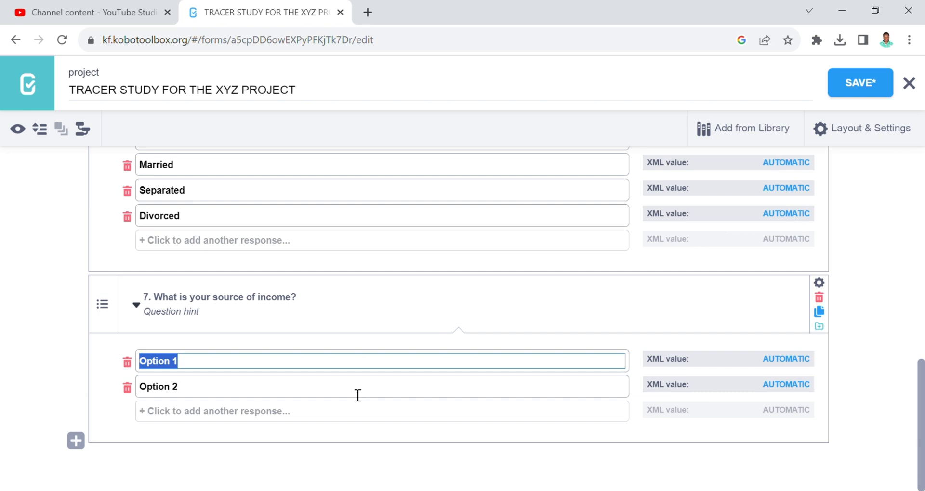
pyautogui.write('H')
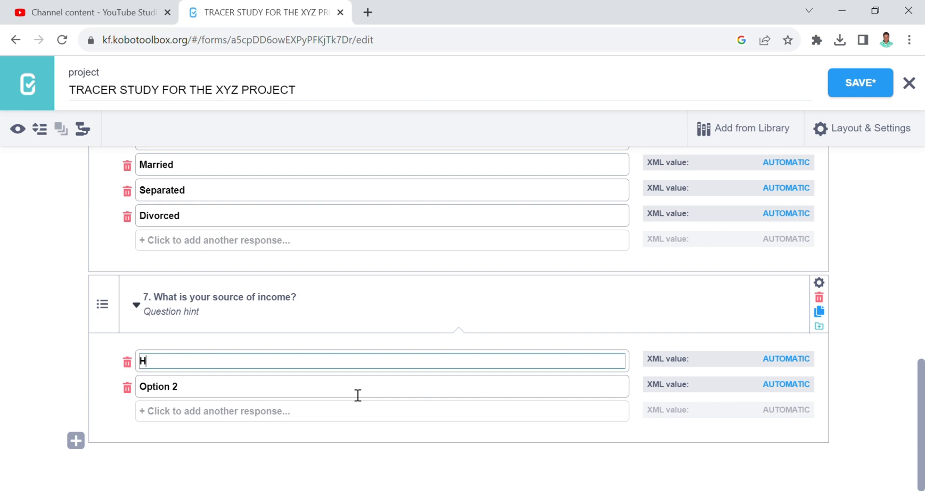
pyautogui.write('awker')
pyautogui.moveTo(197, 390); pyautogui.dragTo(146, 387)
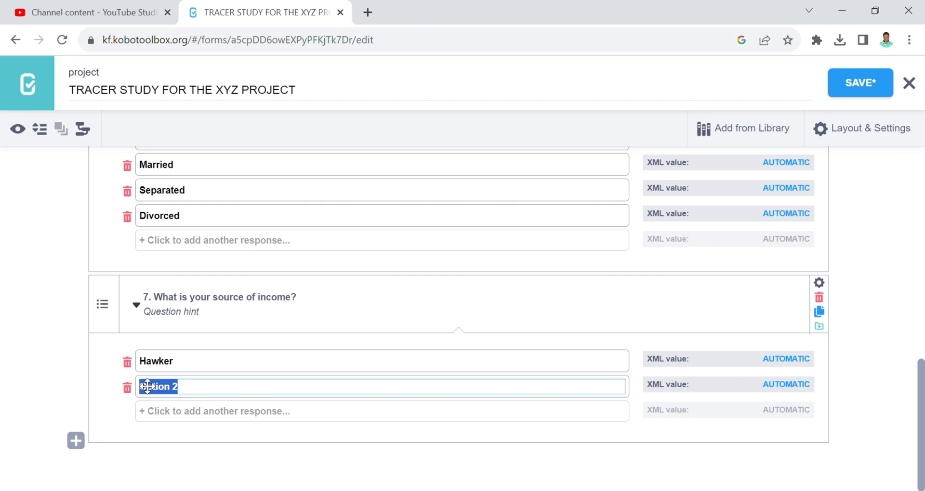
pyautogui.write('Chop keepe')
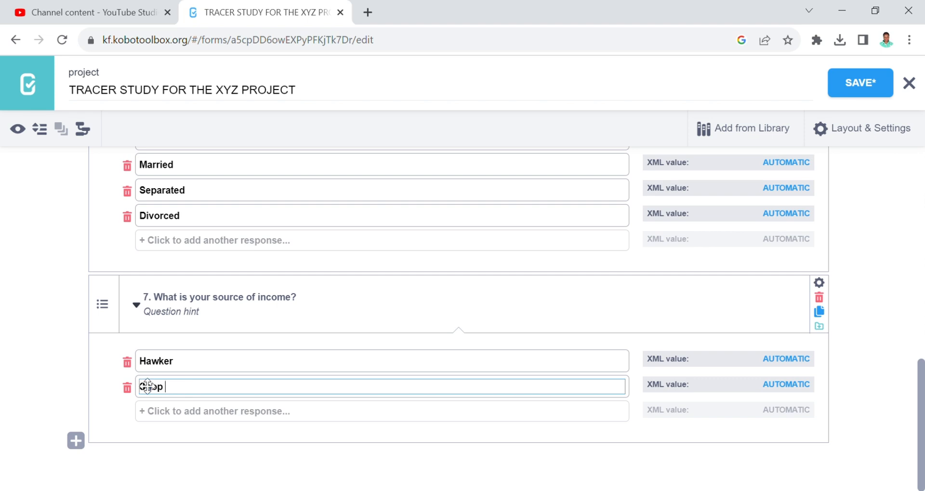
pyautogui.write('r')
pyautogui.click(164, 412)
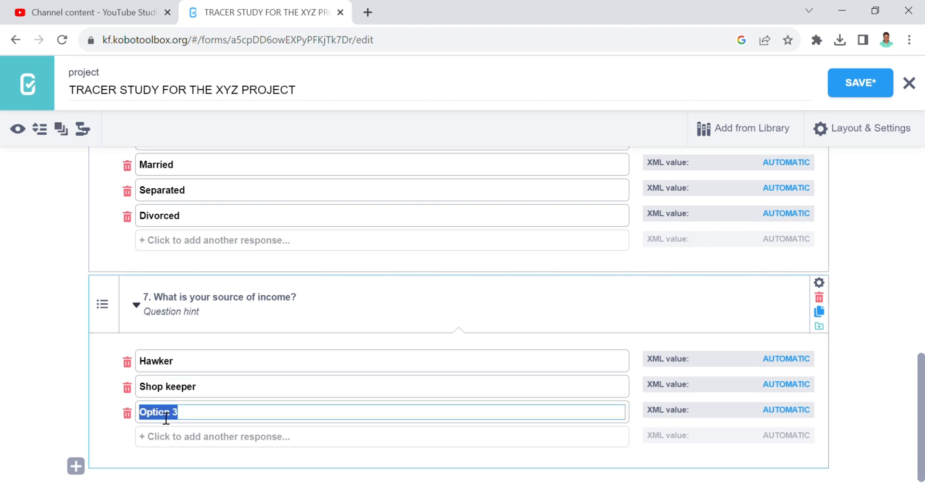
pyautogui.write('Wait')
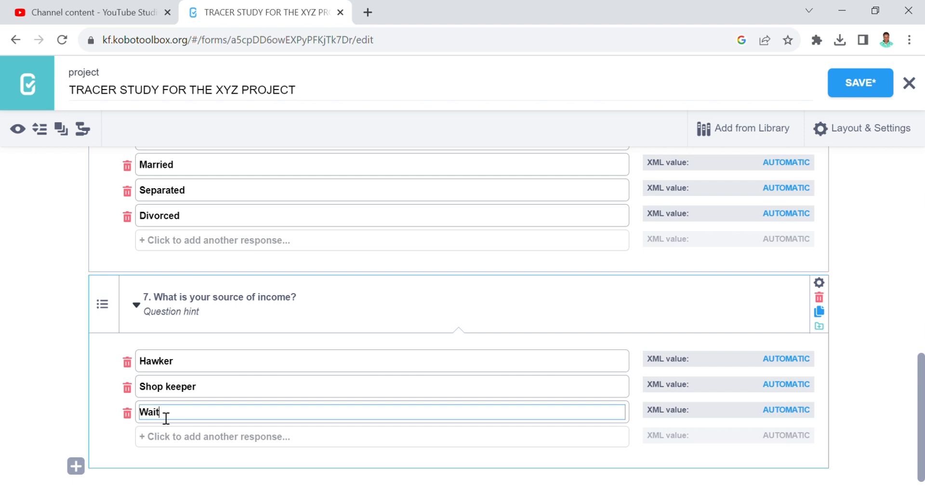
pyautogui.write('er')
# - Add the remaining income choices Performer, Teacher and Doctor
pyautogui.click(174, 437)
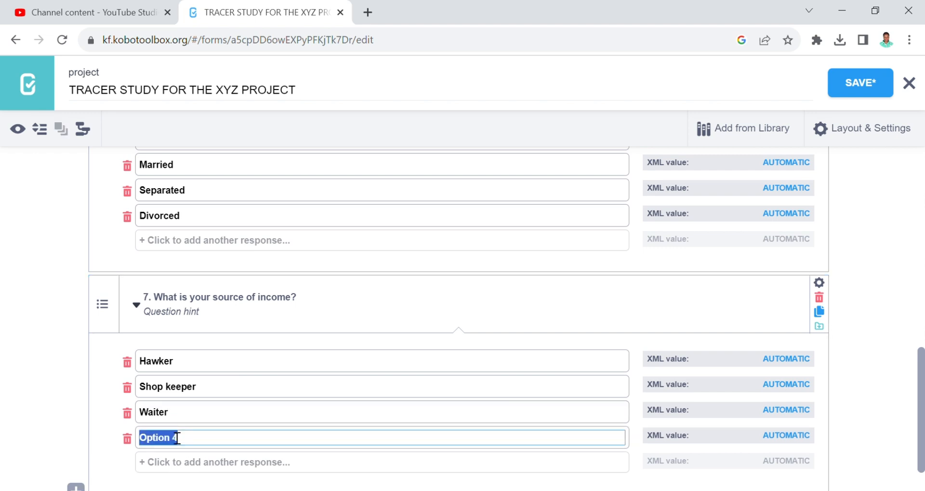
pyautogui.write('S')
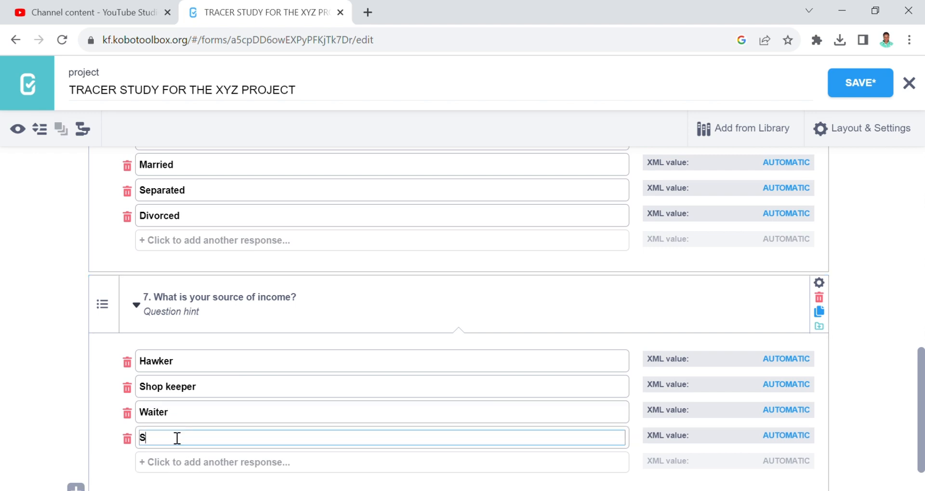
pyautogui.press('BackSpace')
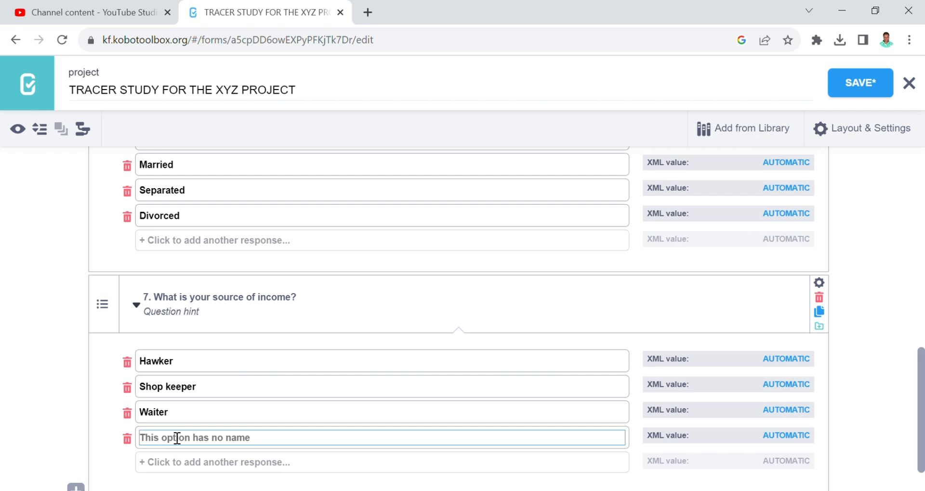
pyautogui.write('Perf')
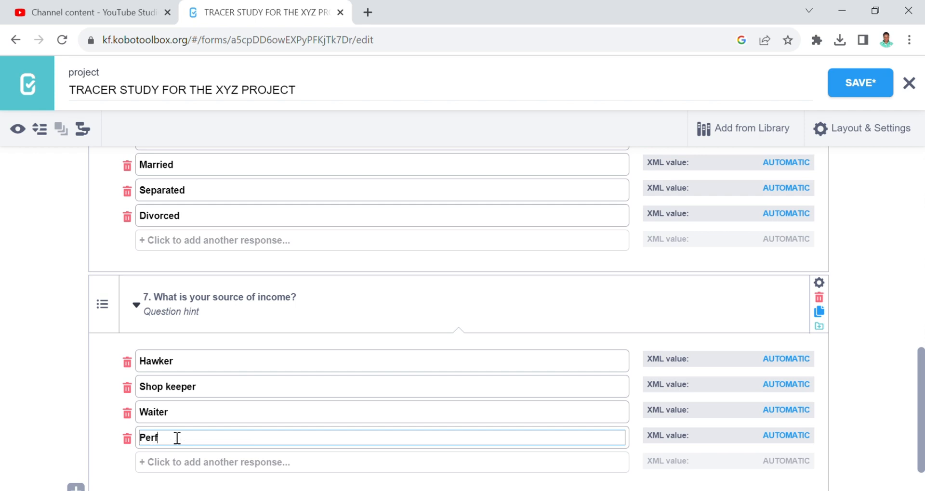
pyautogui.write('ormer')
pyautogui.click(189, 465)
pyautogui.click(188, 464)
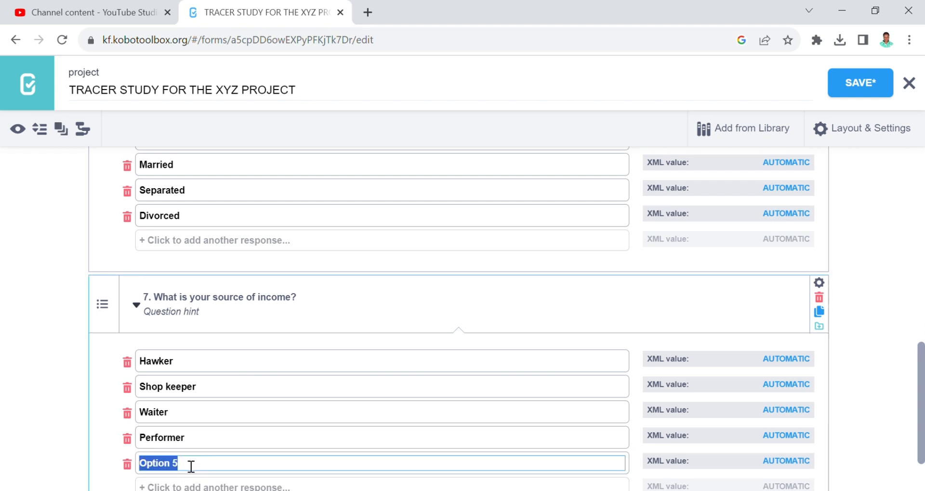
pyautogui.write('Teacher')
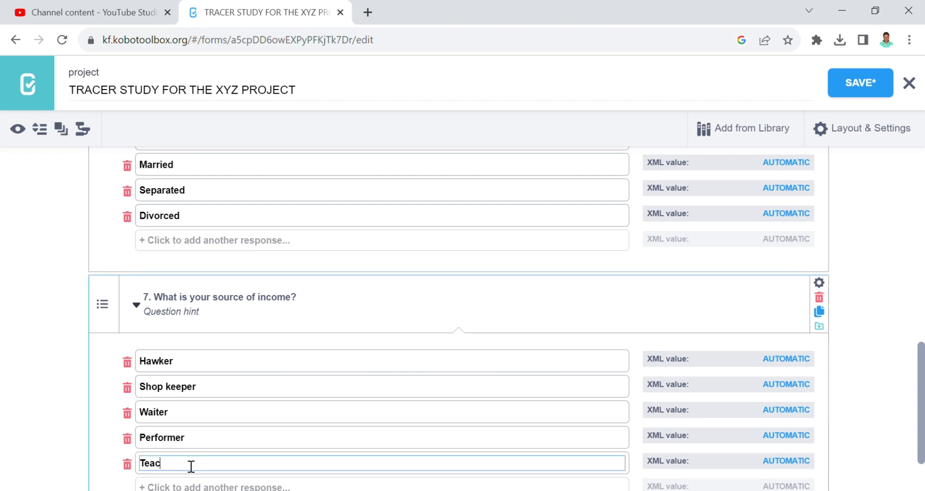
pyautogui.click(175, 487)
pyautogui.write('Doctors')
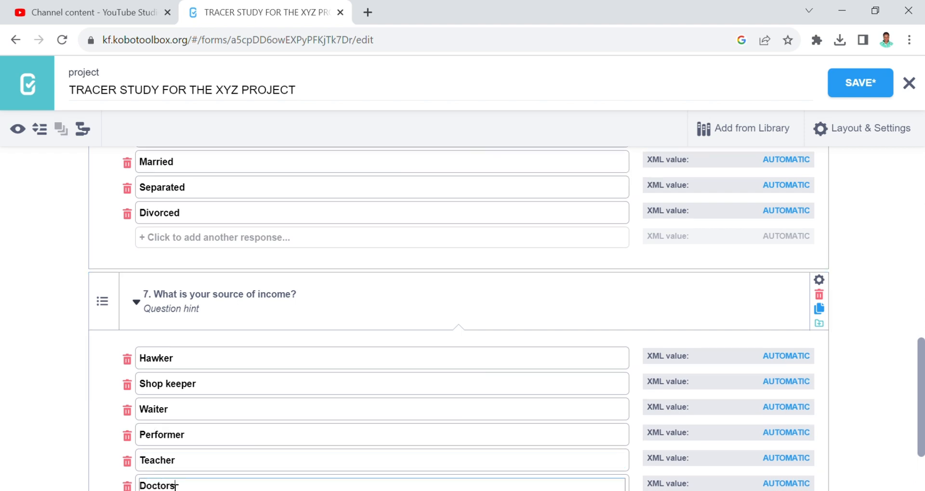
pyautogui.press('BackSpace')
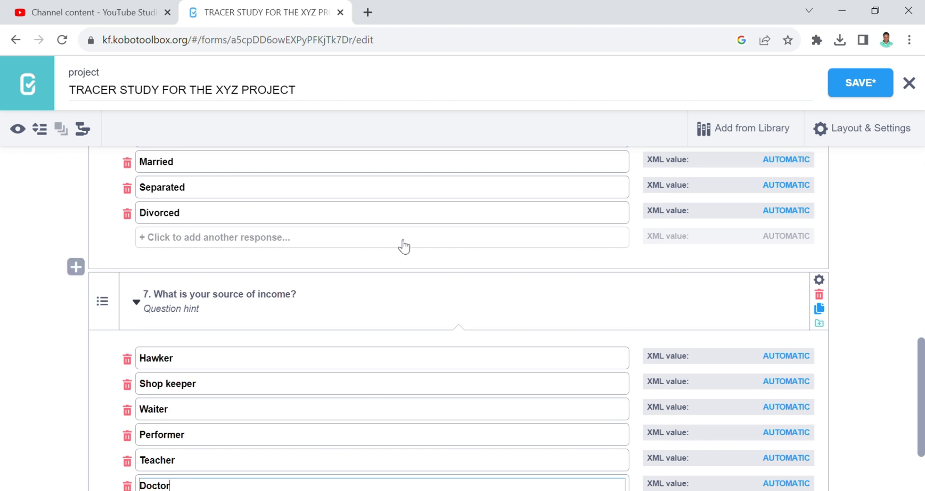
pyautogui.click(20, 137)
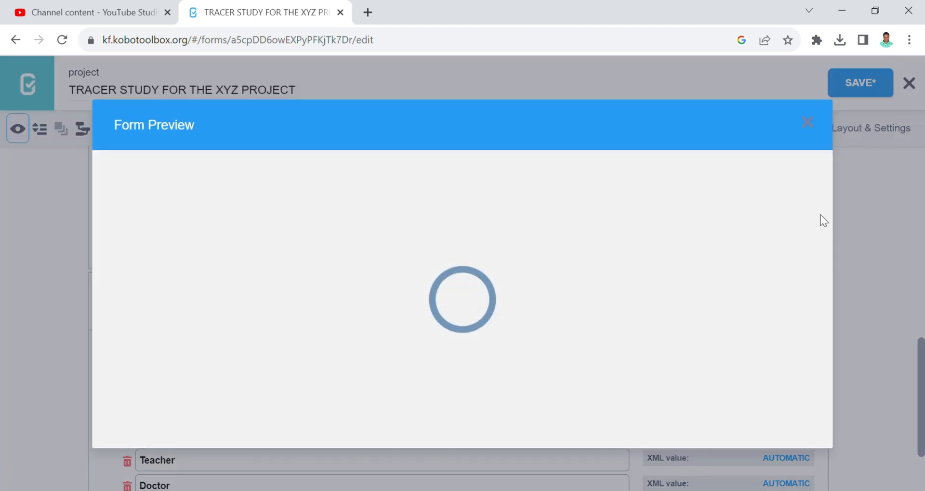
pyautogui.moveTo(827, 210); pyautogui.dragTo(822, 337)
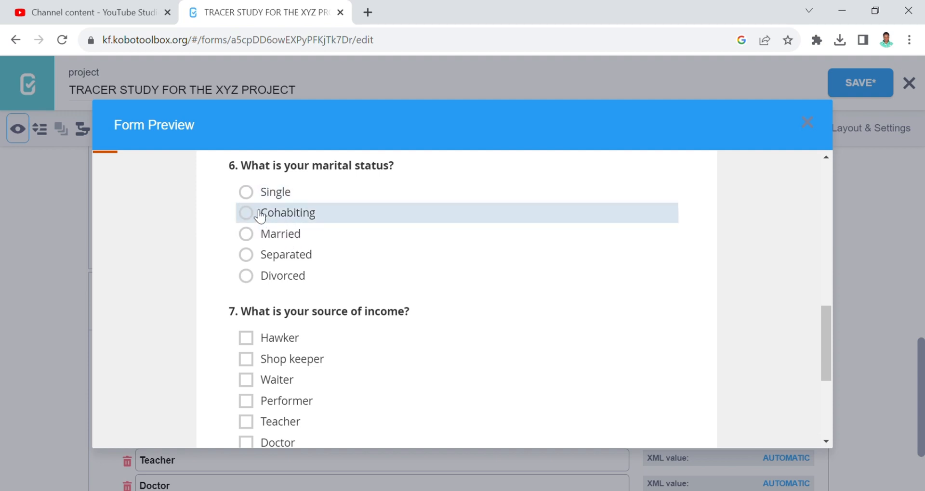
pyautogui.scroll(-1, 826, 347)
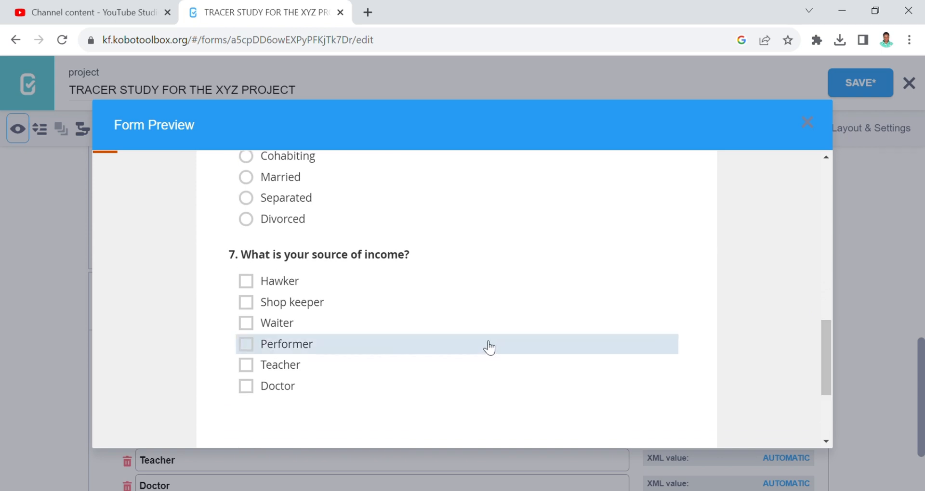
pyautogui.click(247, 283)
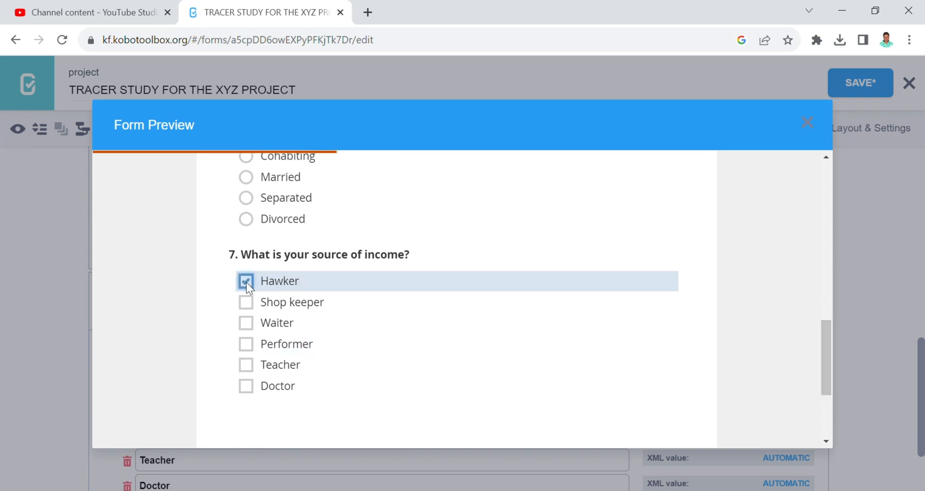
pyautogui.click(250, 313)
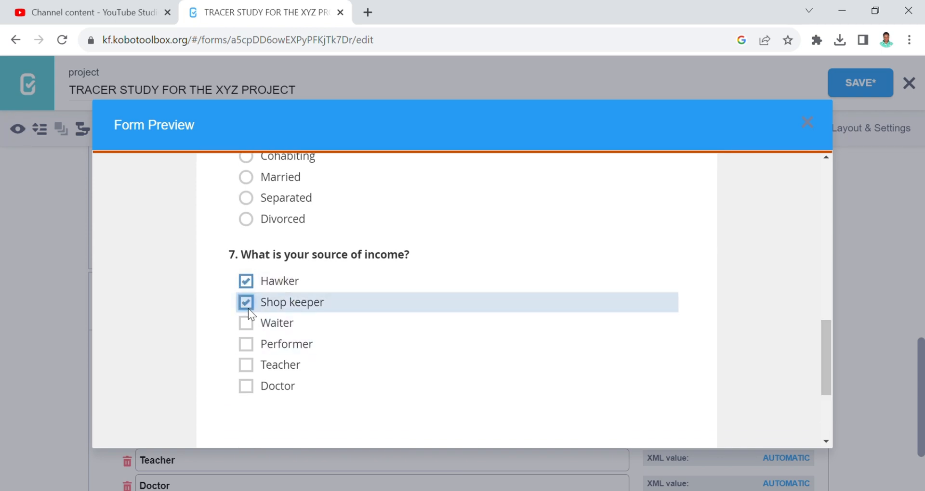
pyautogui.click(245, 347)
pyautogui.click(249, 366)
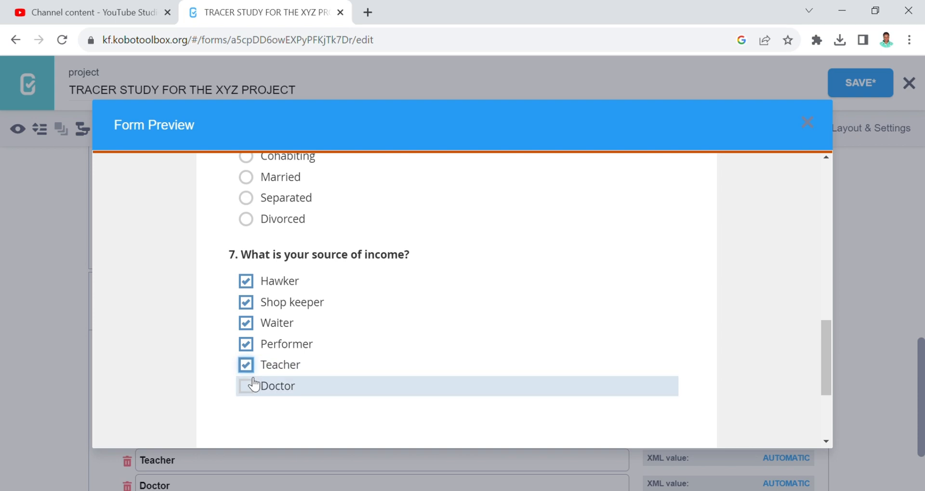
pyautogui.click(248, 385)
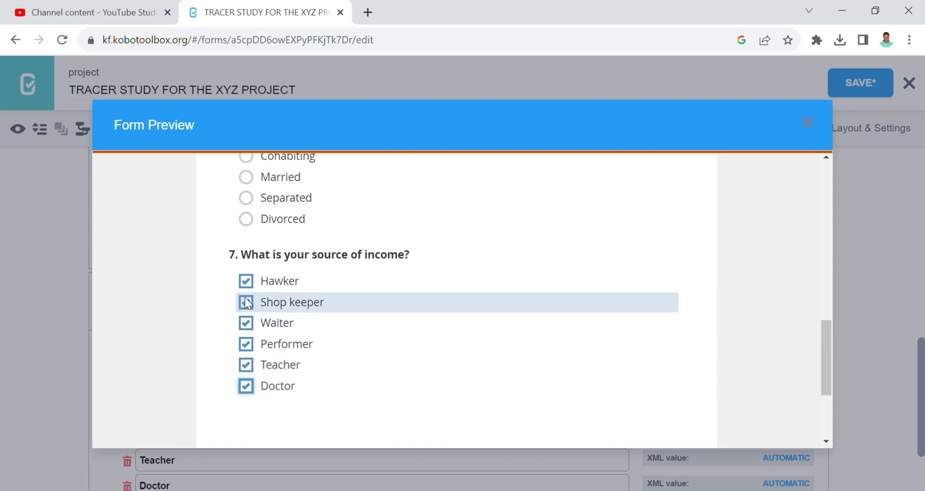
pyautogui.click(246, 323)
pyautogui.click(245, 345)
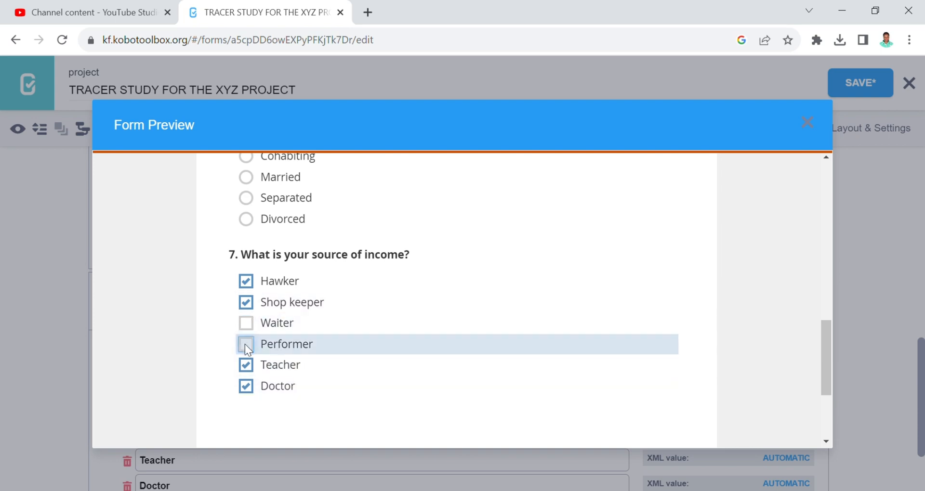
pyautogui.click(246, 365)
pyautogui.click(246, 385)
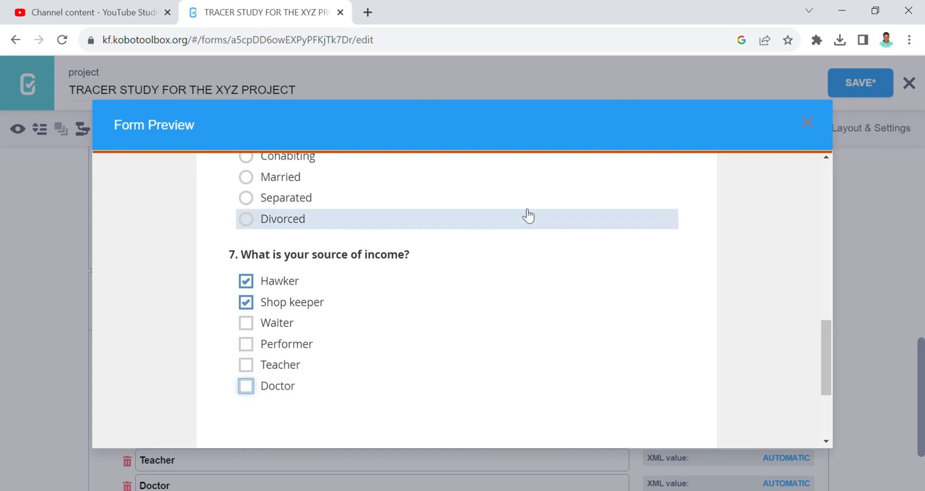
pyautogui.click(809, 124)
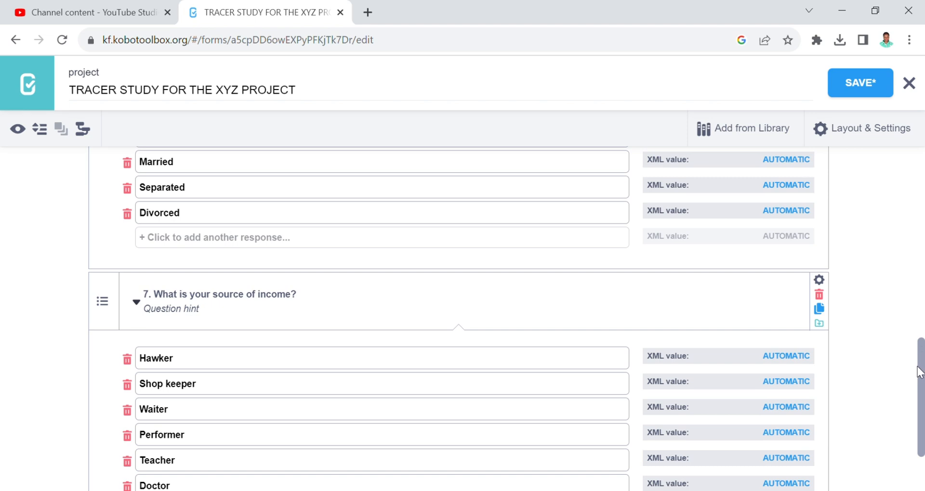
# - Add '8. Where do you come from?' after question 7 and bring up its question types
pyautogui.moveTo(920, 374); pyautogui.dragTo(922, 391)
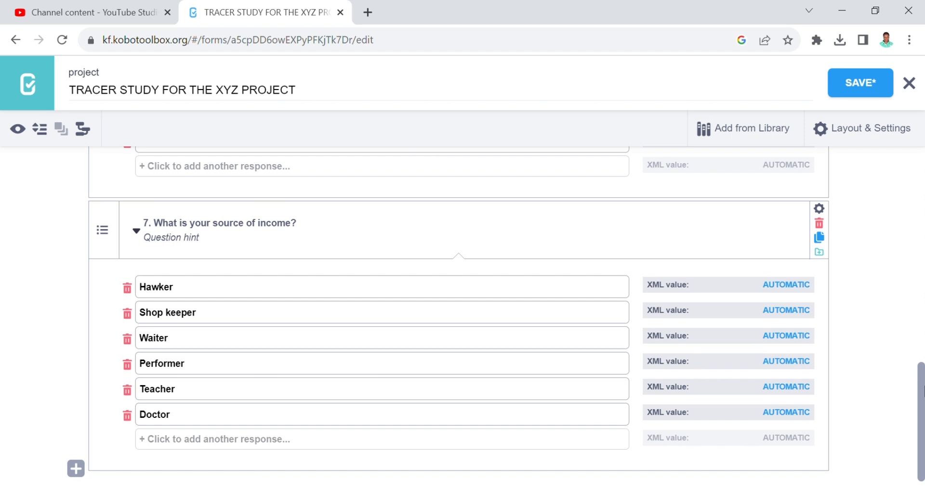
pyautogui.moveTo(921, 387); pyautogui.dragTo(922, 405)
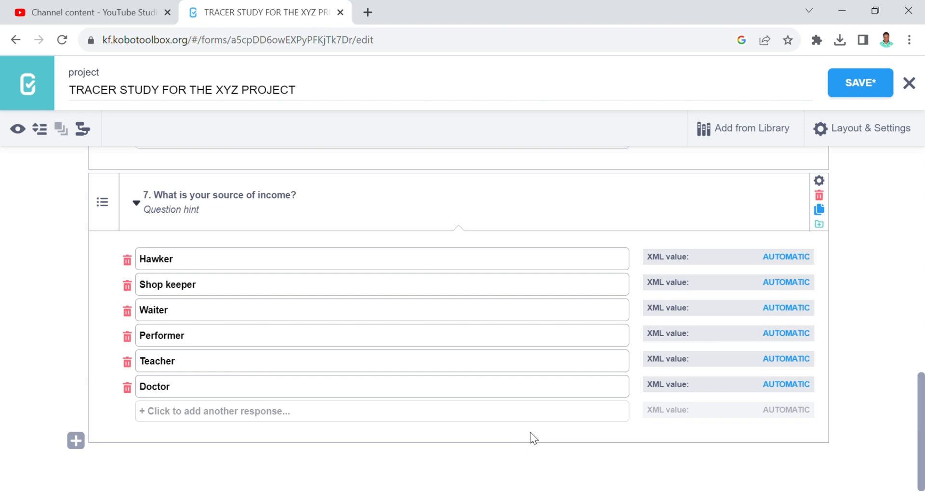
pyautogui.click(75, 441)
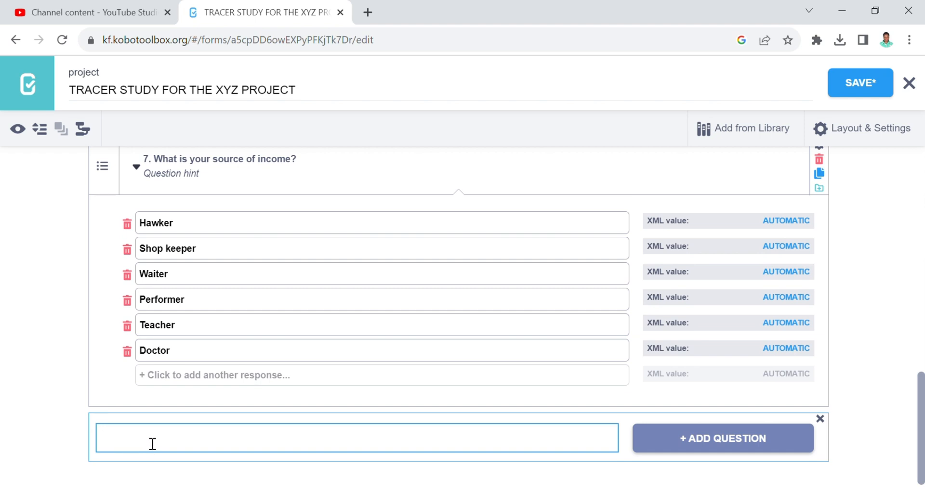
pyautogui.write('8')
pyautogui.write('.')
pyautogui.write(' What')
pyautogui.press('BackSpace')
pyautogui.press('BackSpace')
pyautogui.write('ere do you come fr')
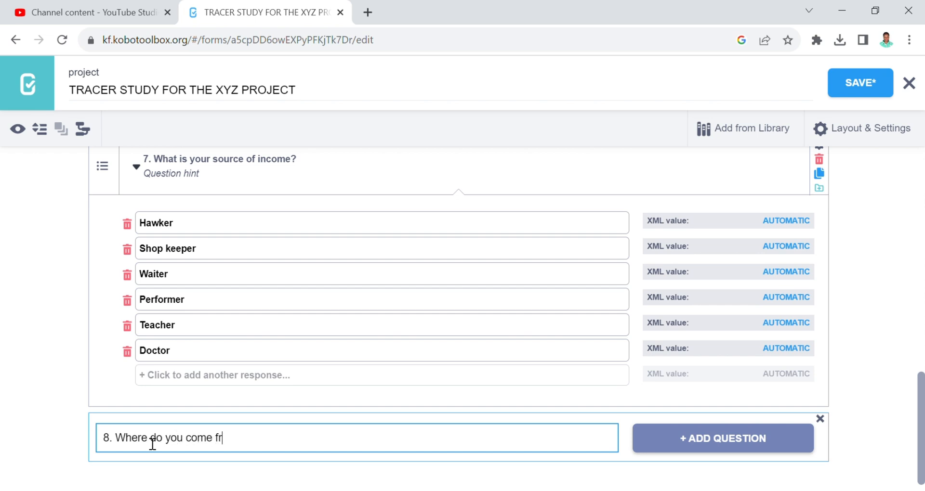
pyautogui.write('om?')
pyautogui.scroll(-1, 923, 450)
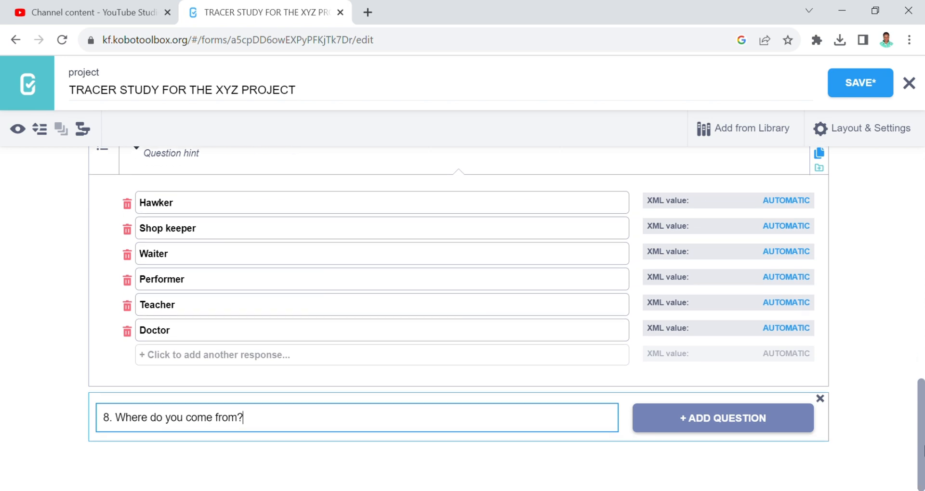
pyautogui.click(741, 426)
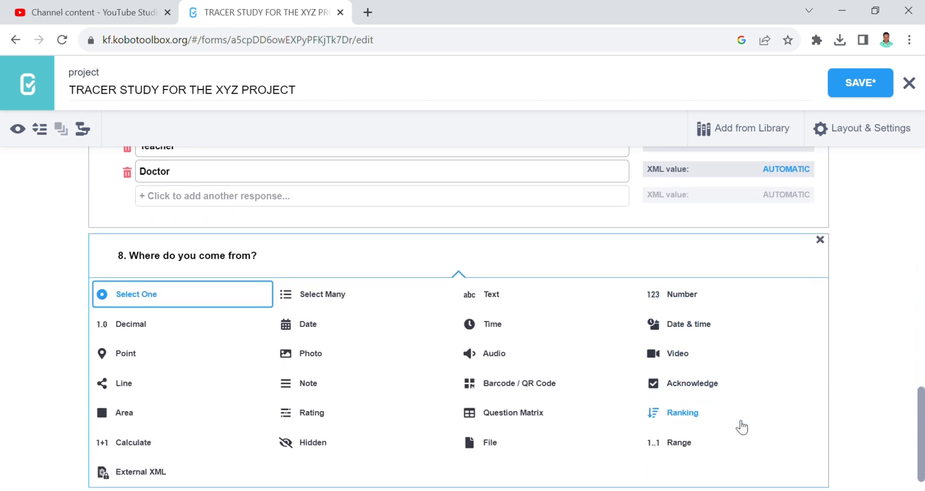
# - Make question 8 Select One with choices Makindye, Central, Rubaga, Nakawa and Kawempe
pyautogui.click(212, 302)
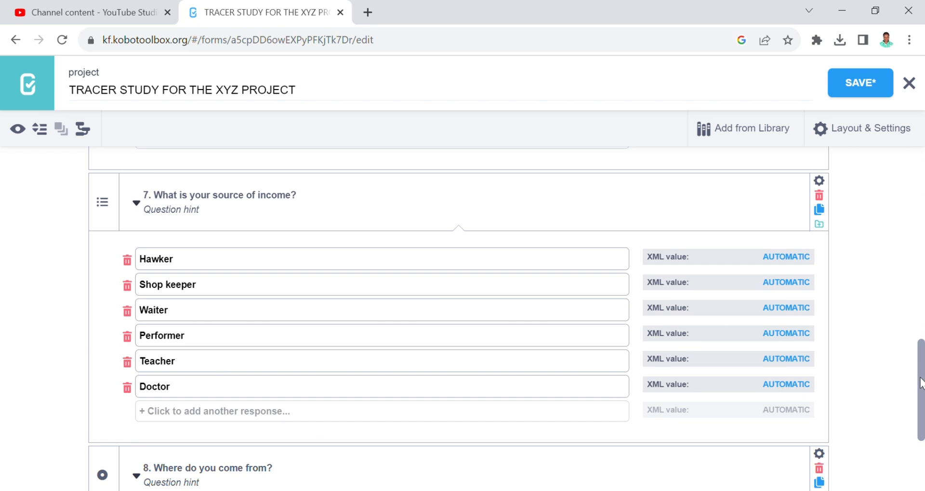
pyautogui.moveTo(921, 379); pyautogui.dragTo(918, 453)
pyautogui.write('Makindye')
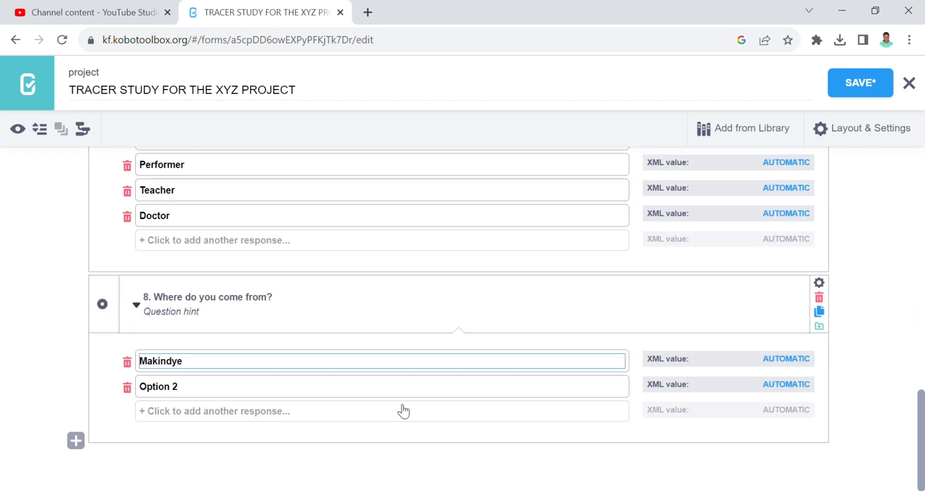
pyautogui.moveTo(193, 392); pyautogui.dragTo(144, 393)
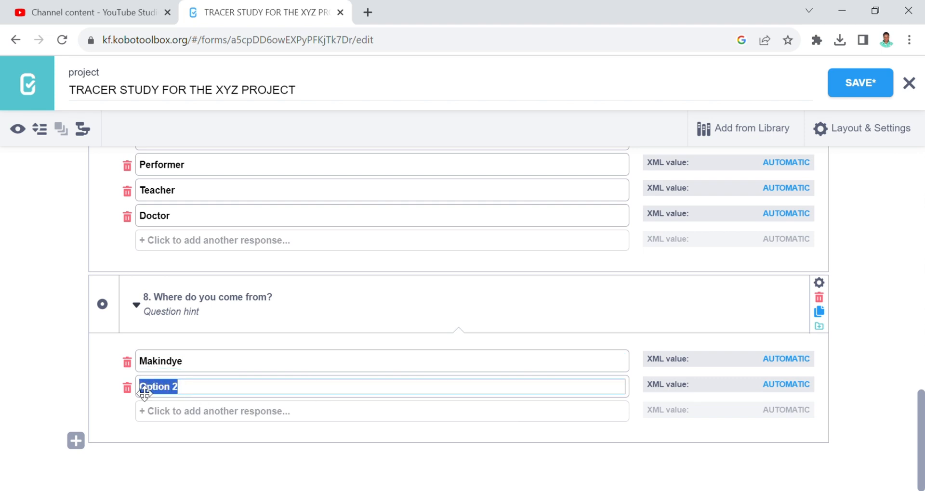
pyautogui.write('Central')
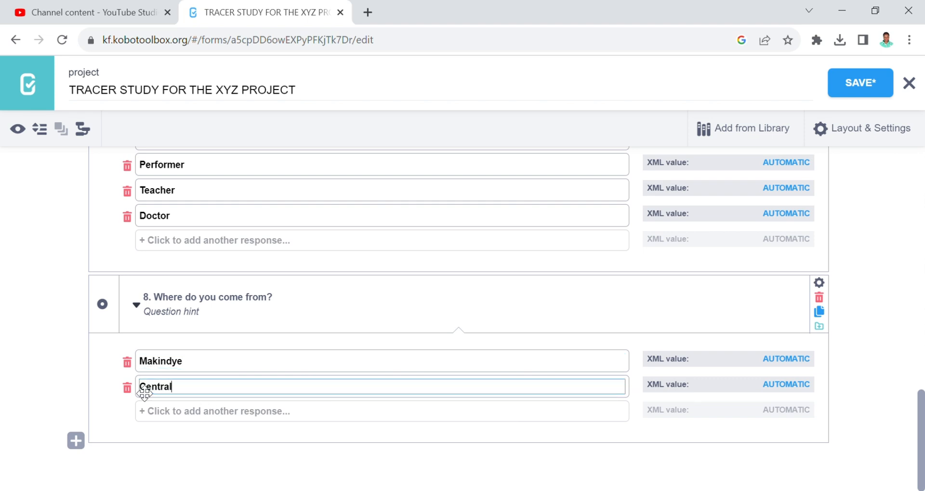
pyautogui.click(166, 412)
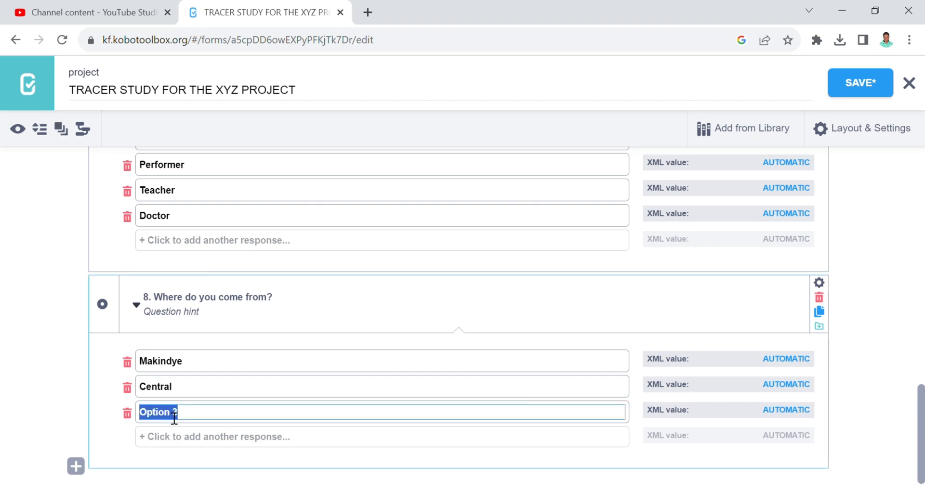
pyautogui.write('Rubaga')
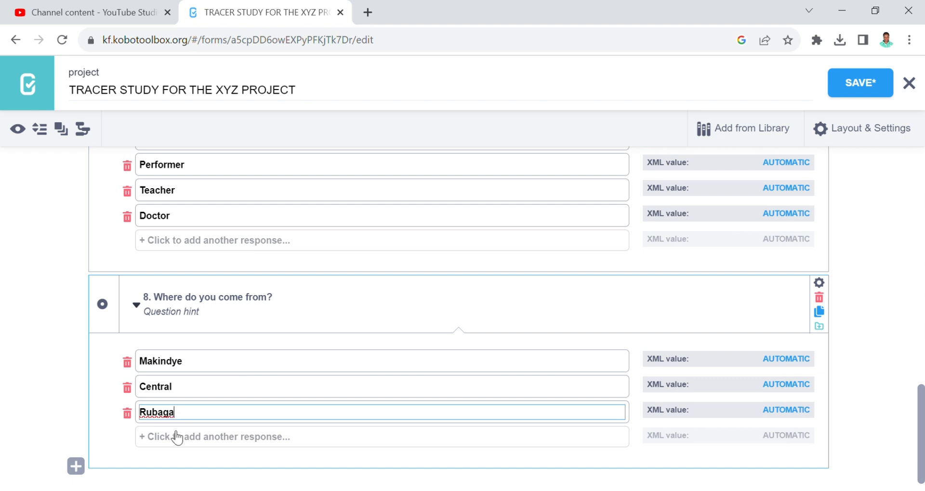
pyautogui.click(176, 436)
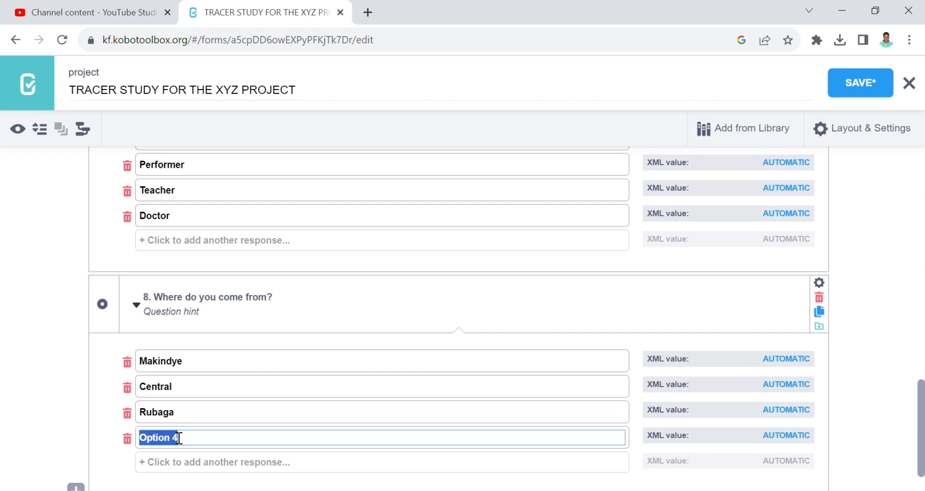
pyautogui.write('Nakawa')
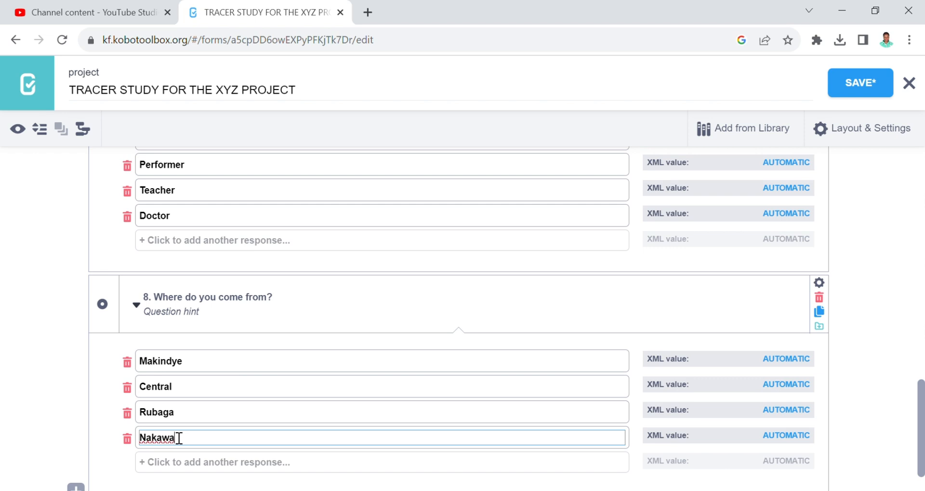
pyautogui.click(176, 464)
pyautogui.write('K')
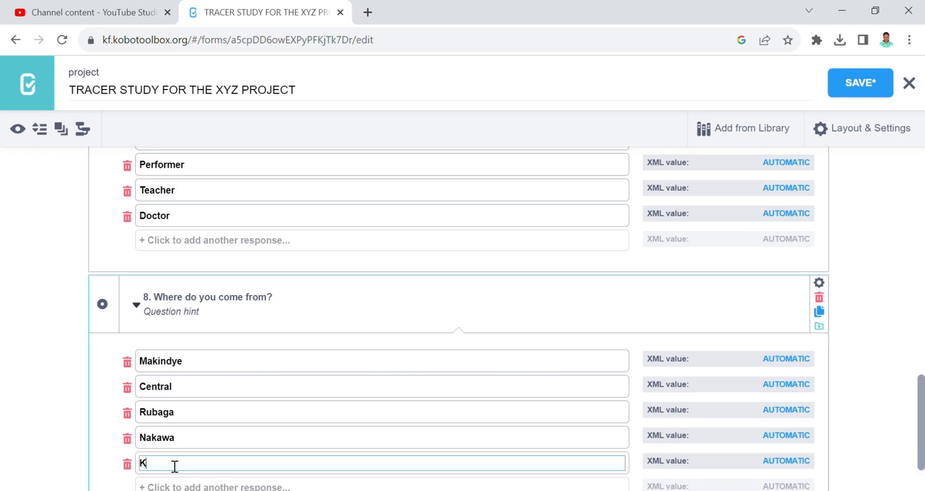
pyautogui.write('awempe')
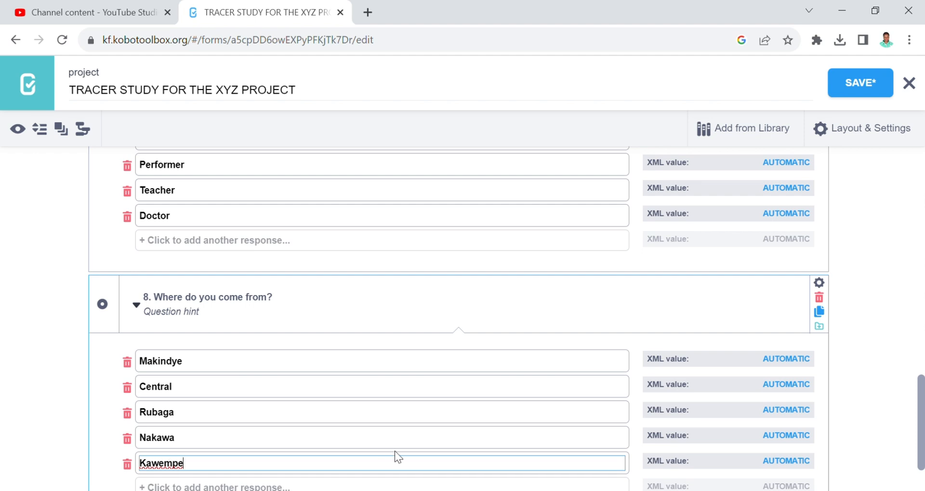
pyautogui.moveTo(922, 410); pyautogui.dragTo(923, 431)
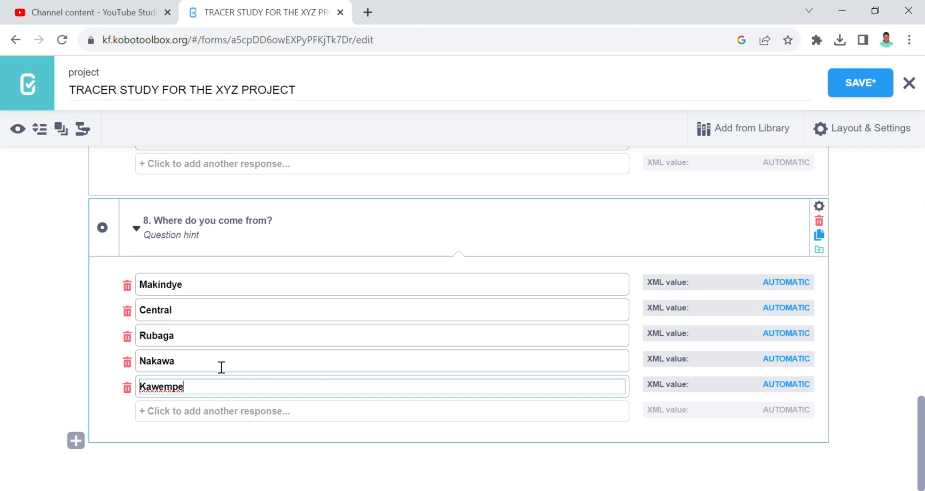
pyautogui.click(18, 131)
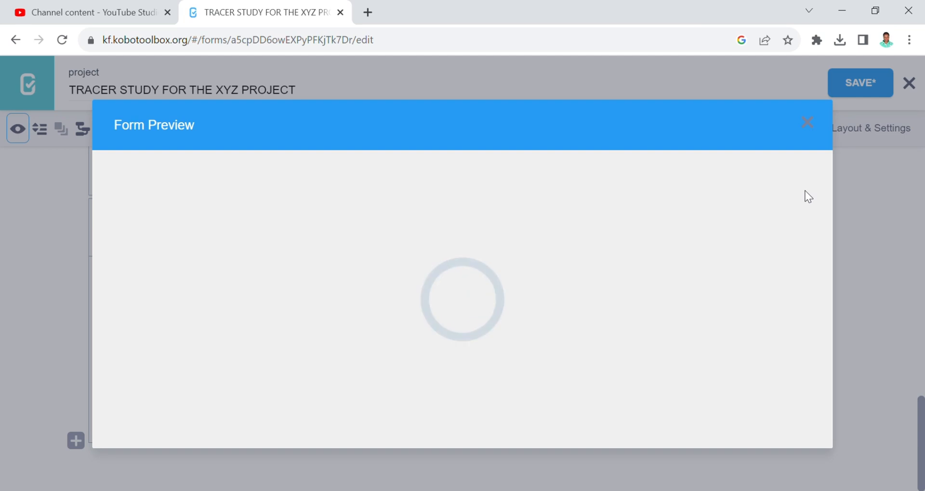
pyautogui.moveTo(826, 196); pyautogui.dragTo(831, 375)
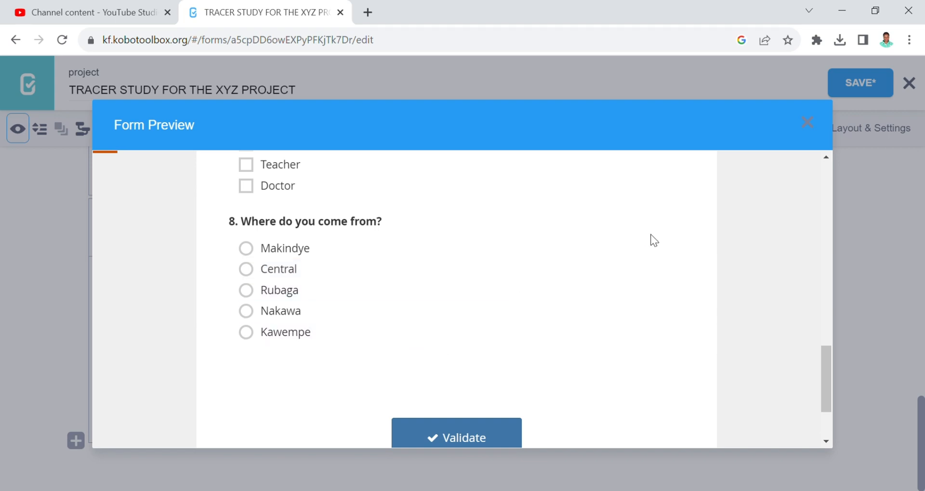
pyautogui.click(808, 122)
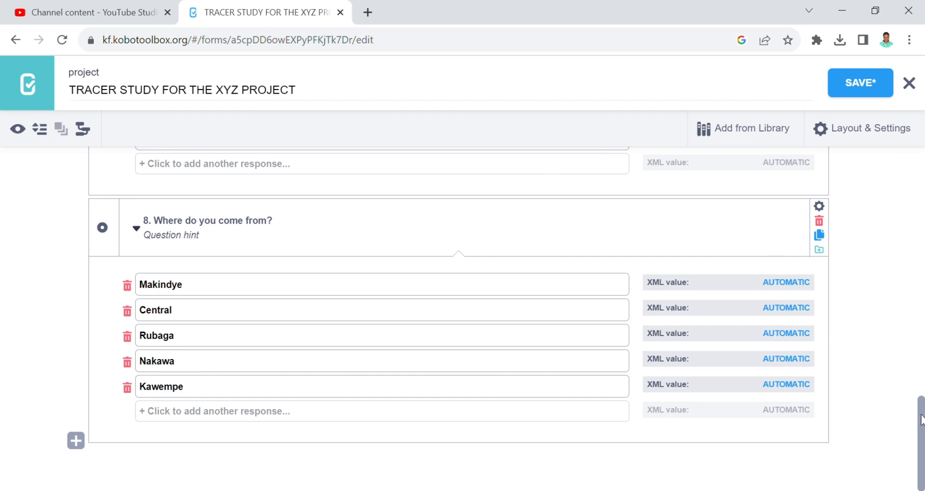
# - Stay in the editor at the unsaved-changes prompt and save the tracer study form
pyautogui.moveTo(921, 419); pyautogui.dragTo(921, 163)
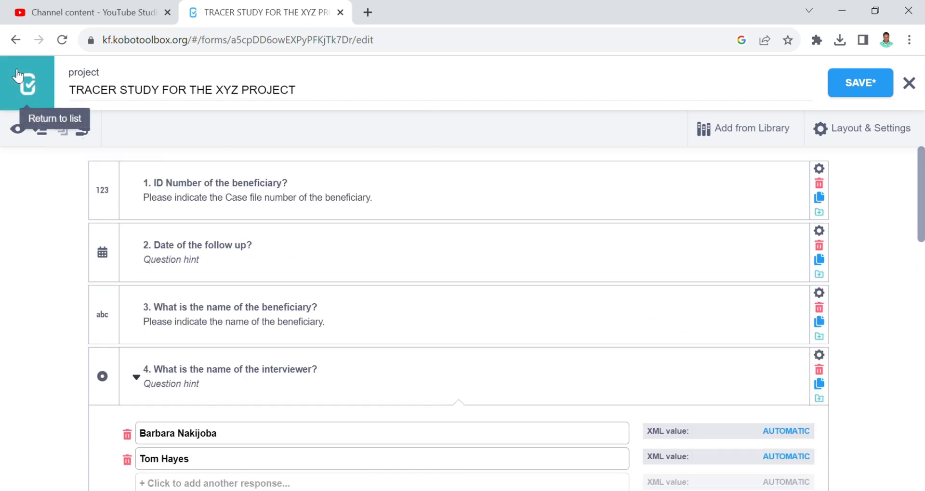
pyautogui.click(48, 103)
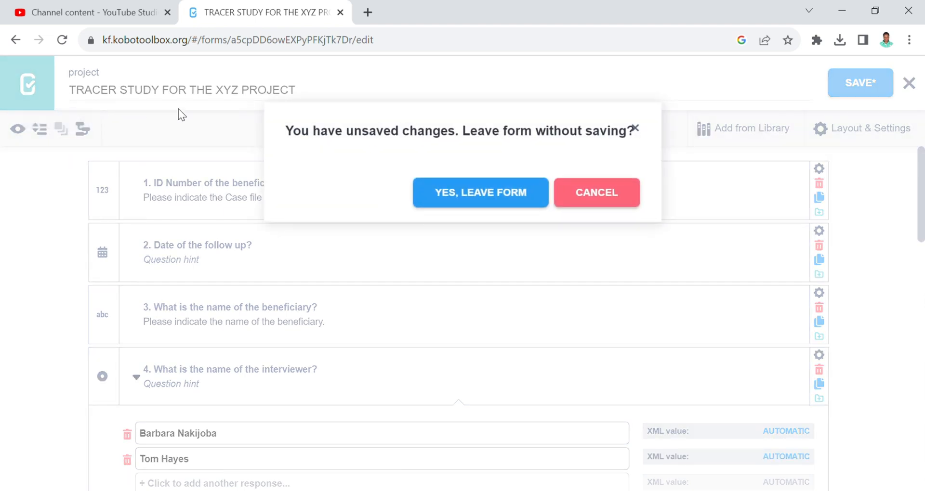
pyautogui.click(613, 206)
pyautogui.click(866, 98)
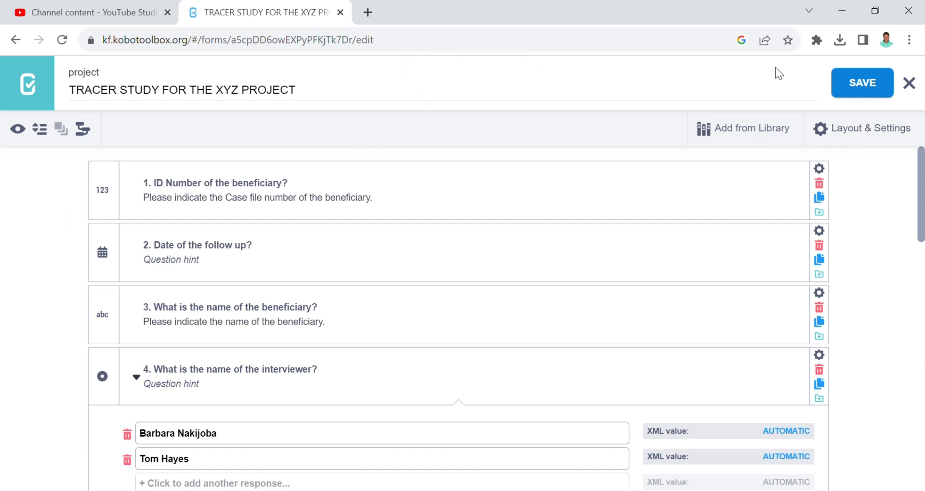
# - Return to the project list and open the TRACER STUDY FOR THE XYZ PROJECT draft
pyautogui.click(43, 99)
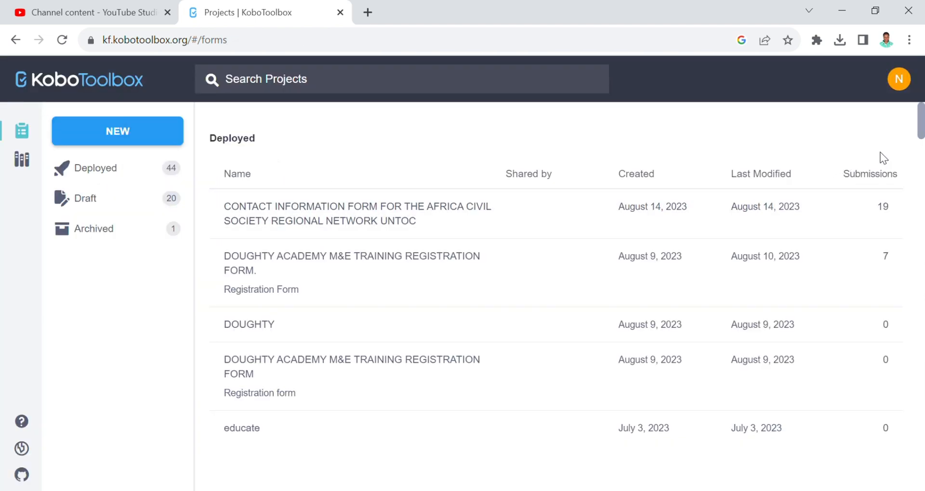
pyautogui.scroll(-7, 910, 162)
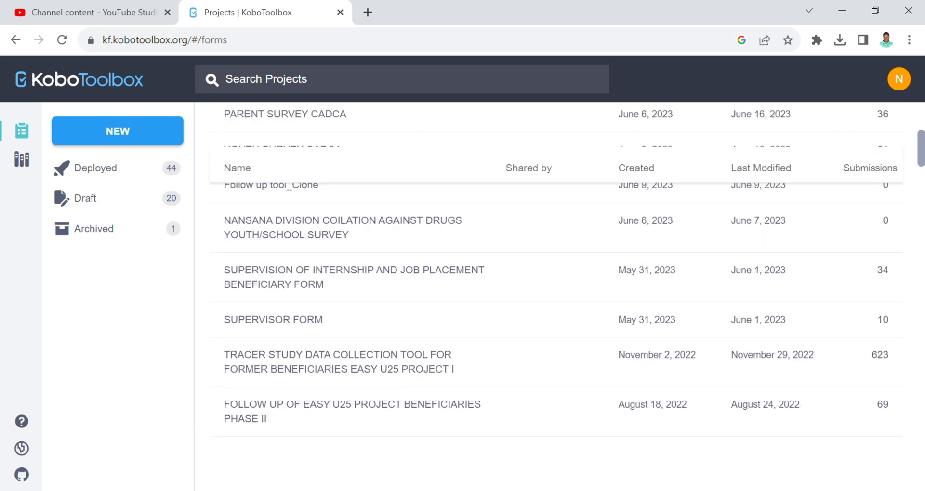
pyautogui.moveTo(923, 173); pyautogui.dragTo(923, 359)
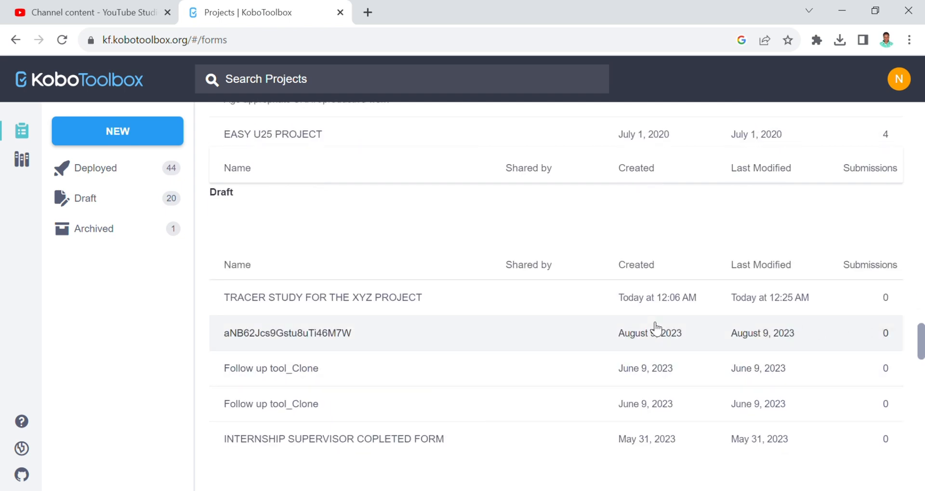
pyautogui.click(612, 308)
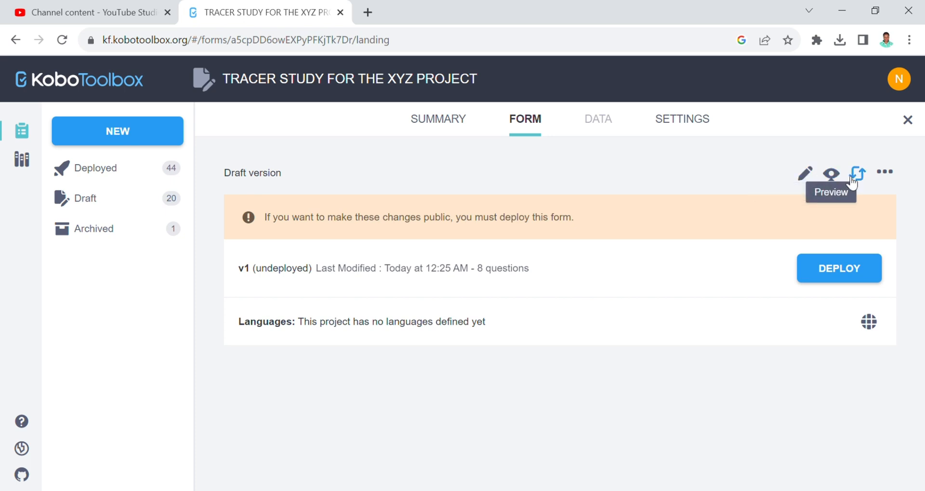
pyautogui.click(888, 174)
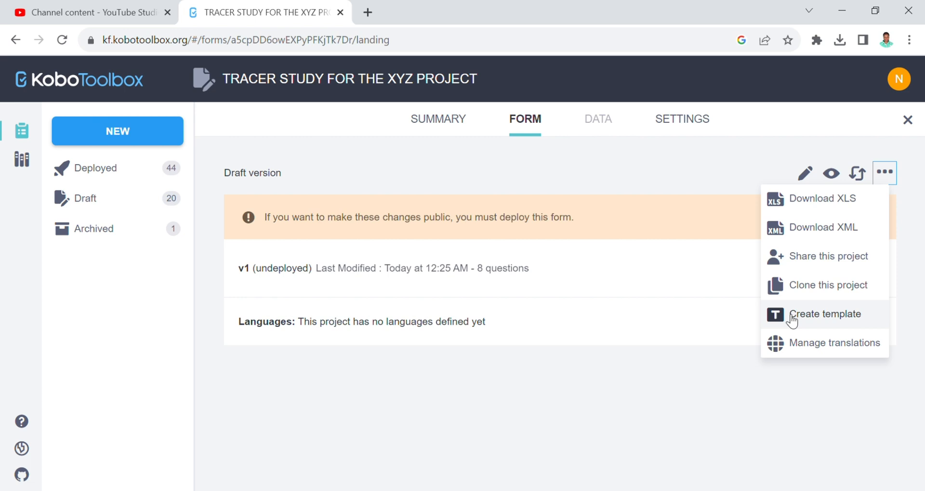
pyautogui.click(690, 292)
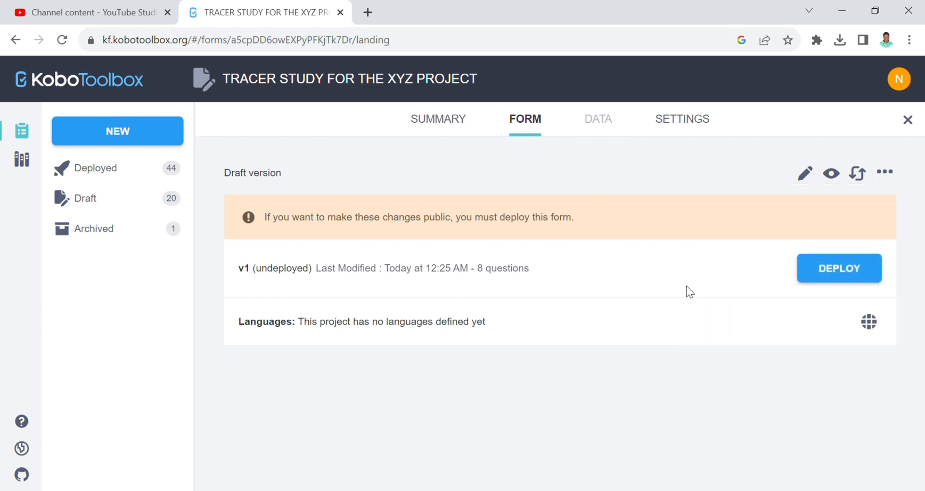
# - Deploy the tracer study form and copy its Online-Offline (multiple submission) collection link
pyautogui.click(837, 275)
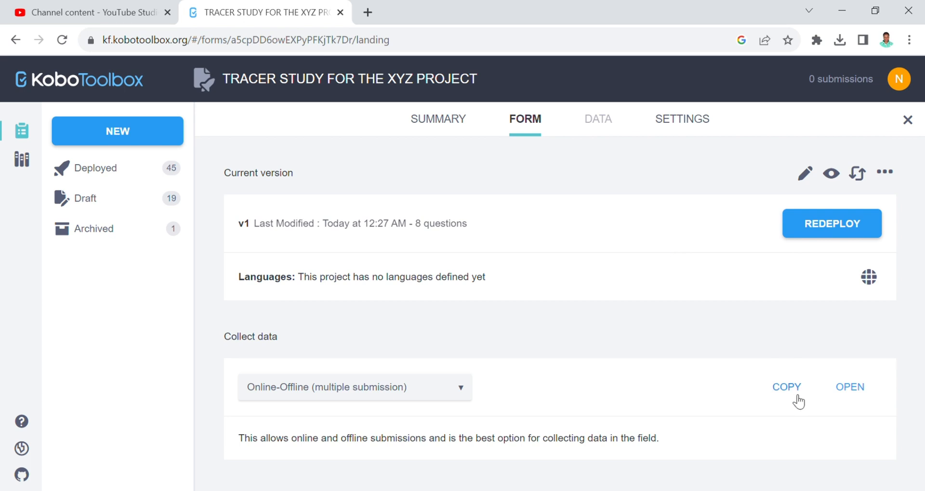
pyautogui.click(783, 392)
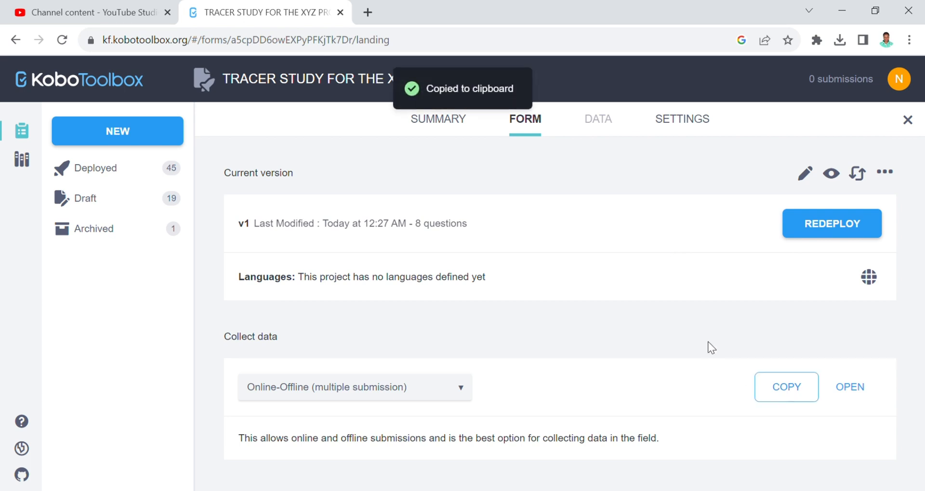